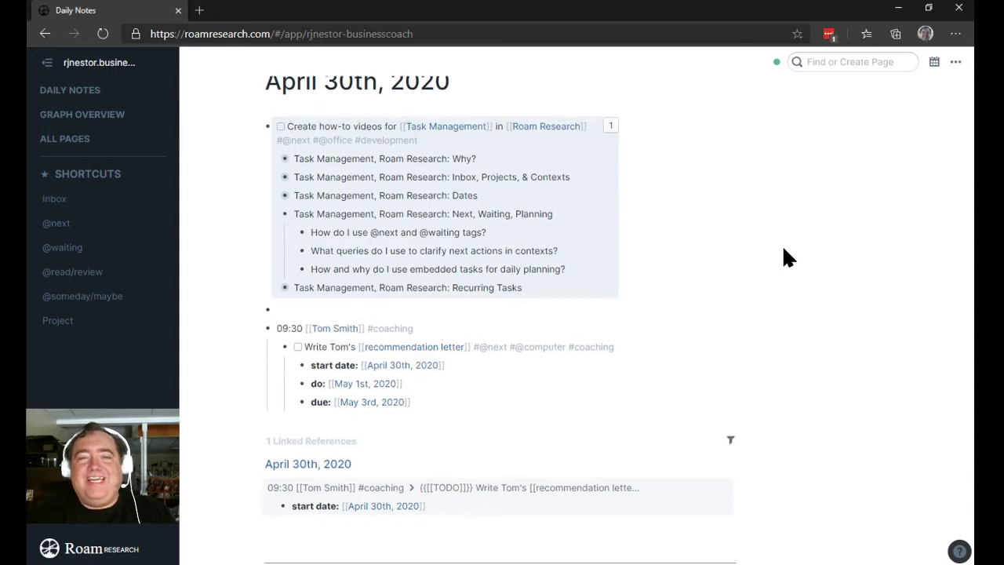
scroll(792, 228, up, 1)
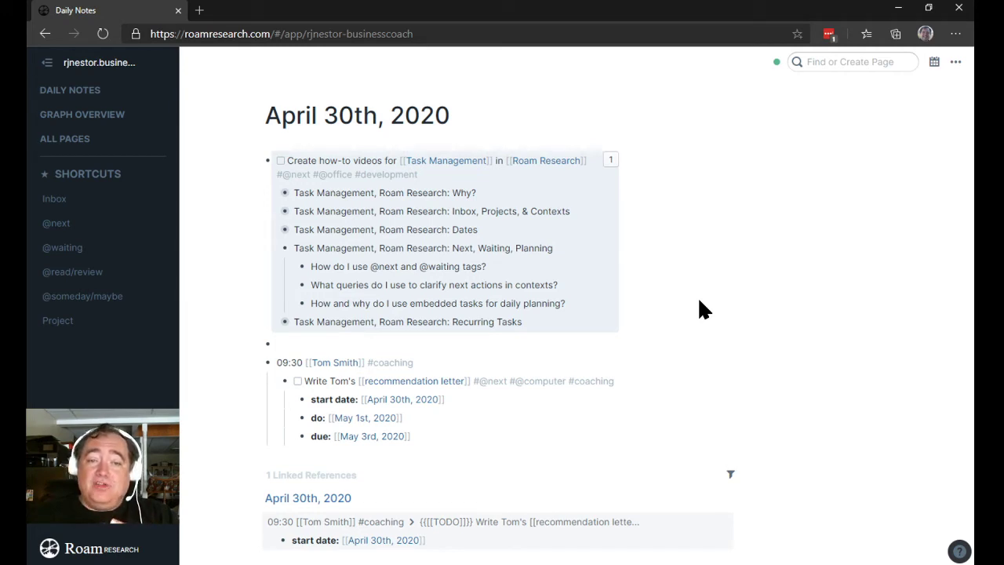
click(428, 434)
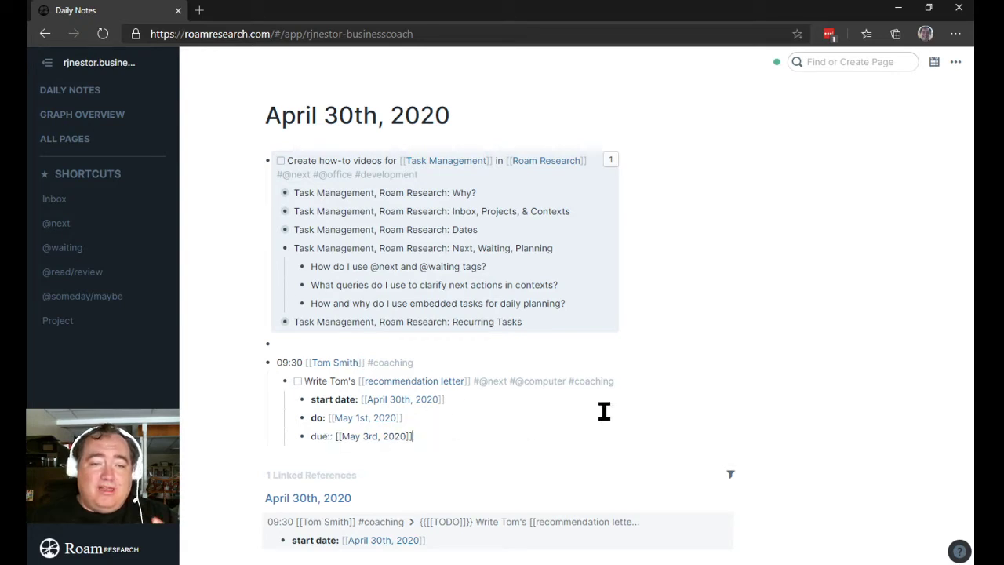
key(Return)
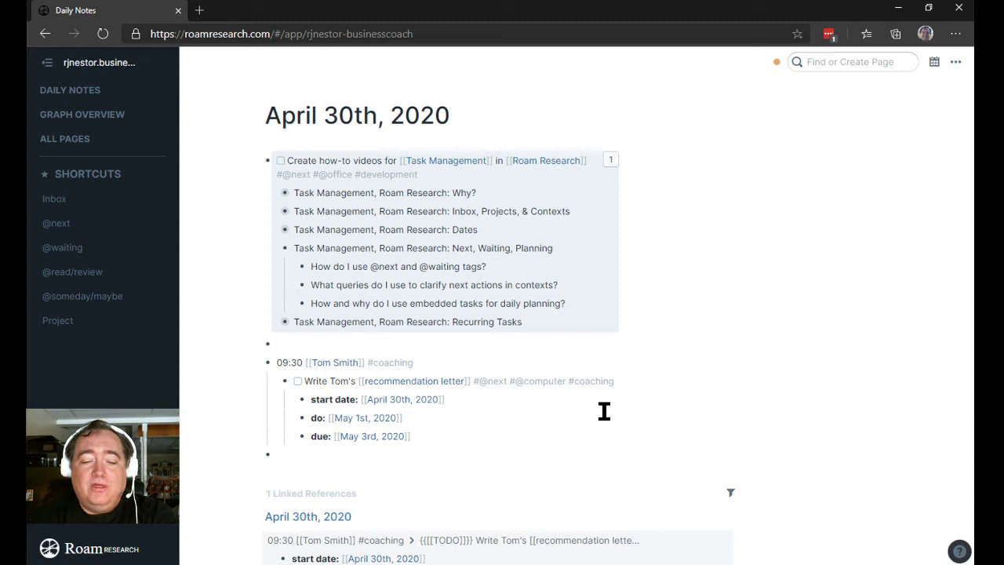
text(Build )
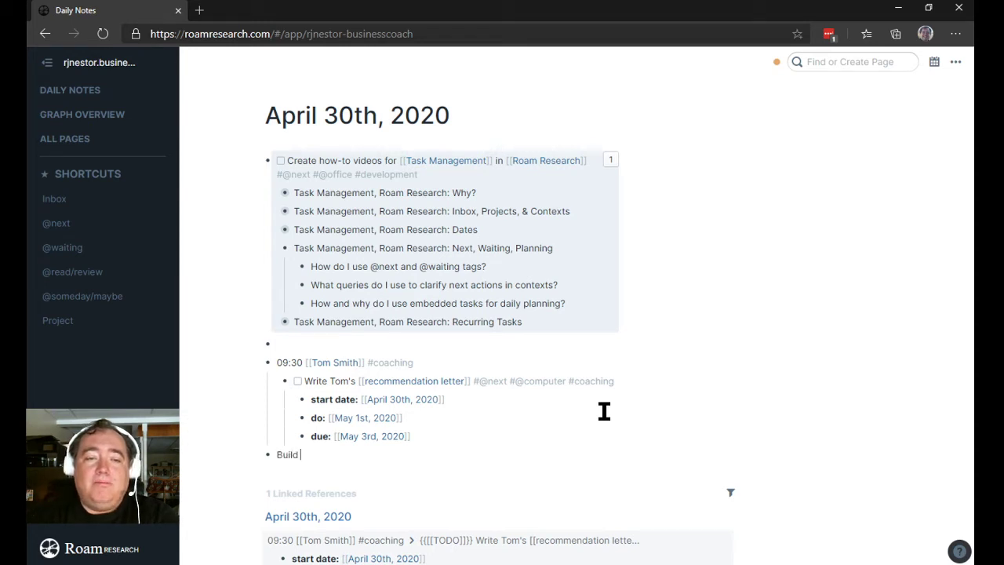
text(the new swing)
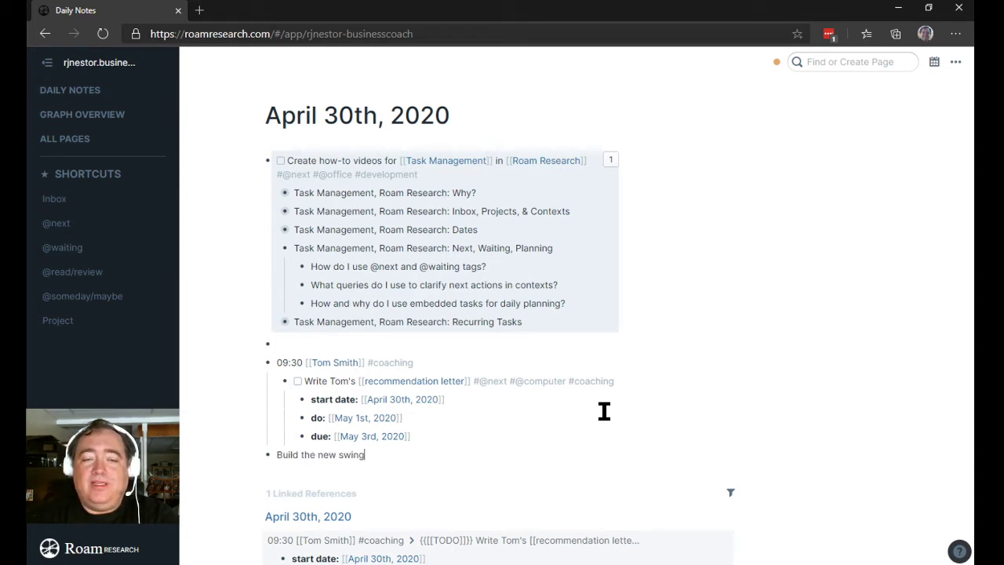
text(set #@ho)
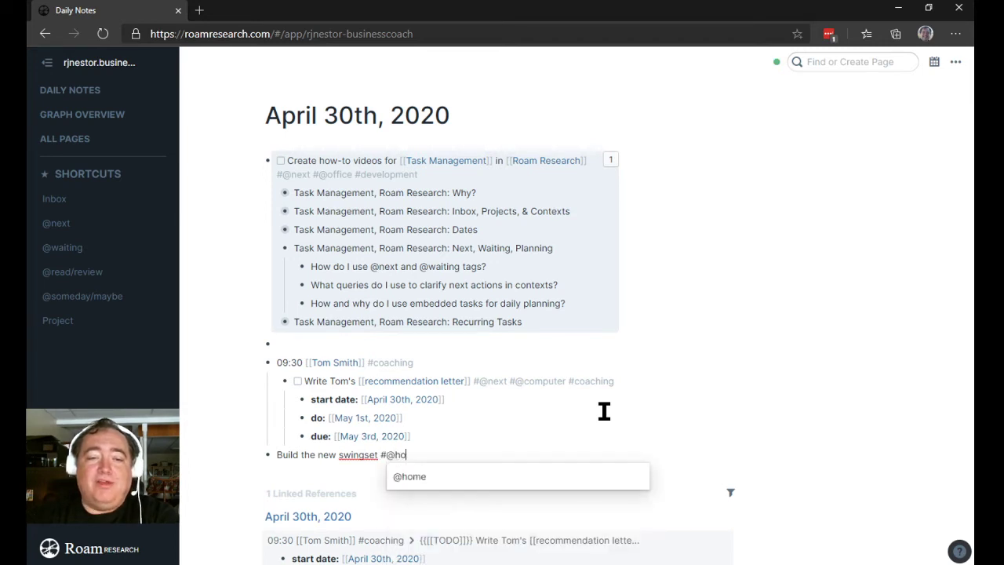
key(Return)
text(#@home)
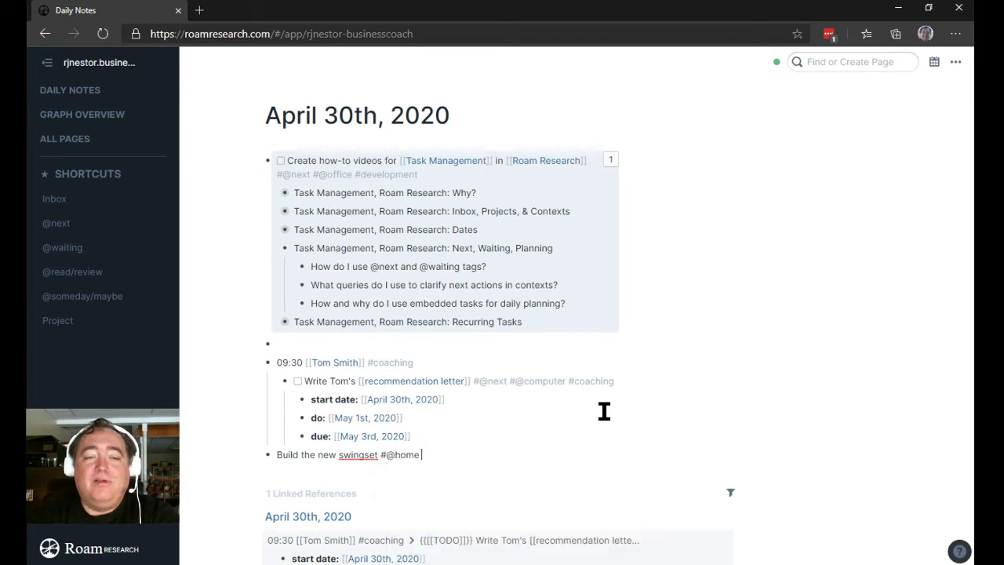
text(n)
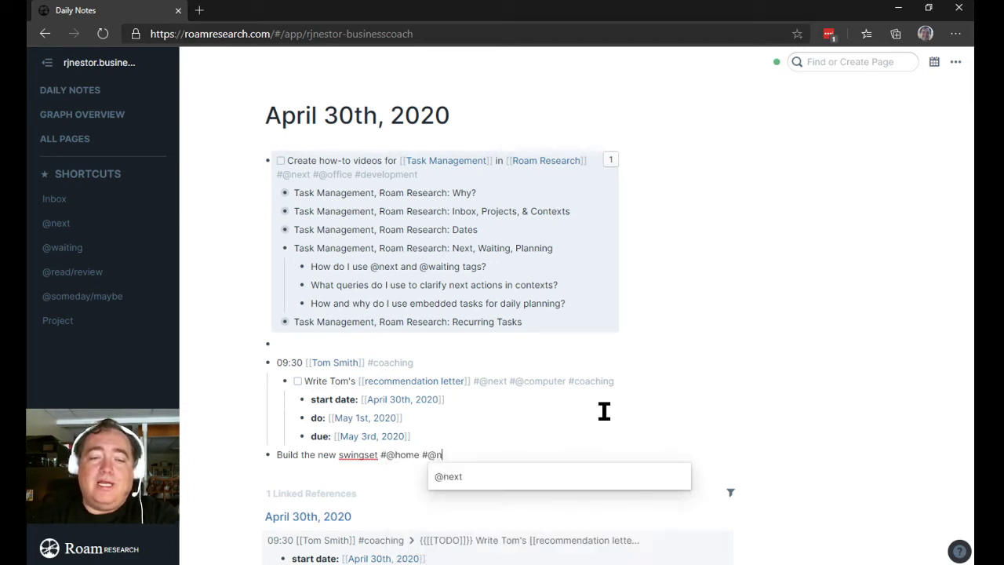
key(Return)
text(#family)
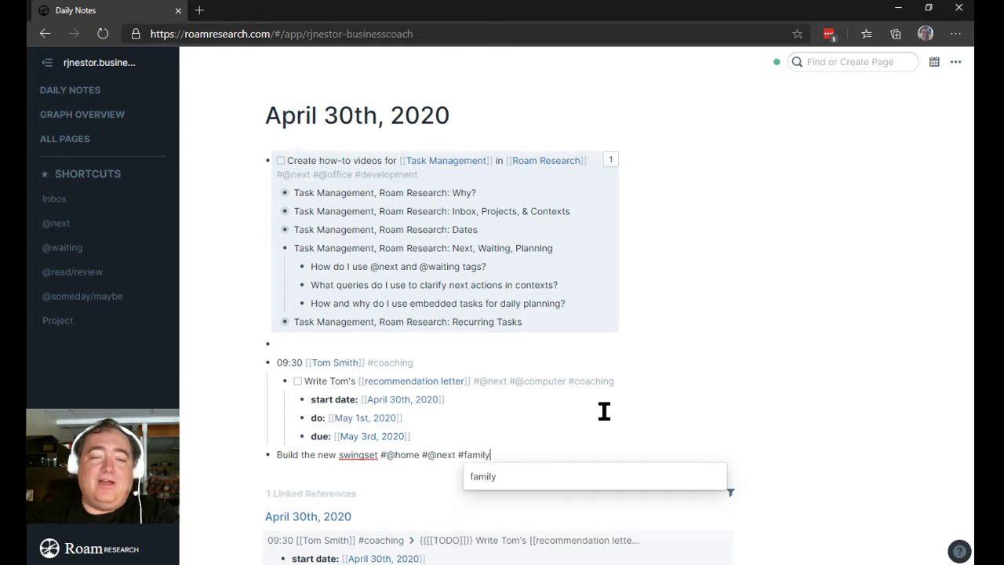
key(Return)
key(ctrl+Return)
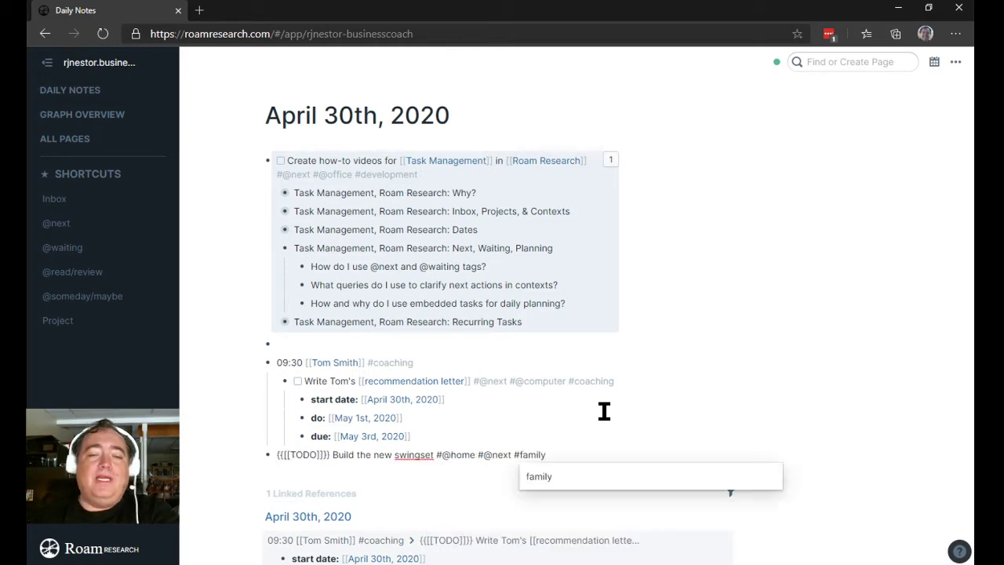
click(714, 374)
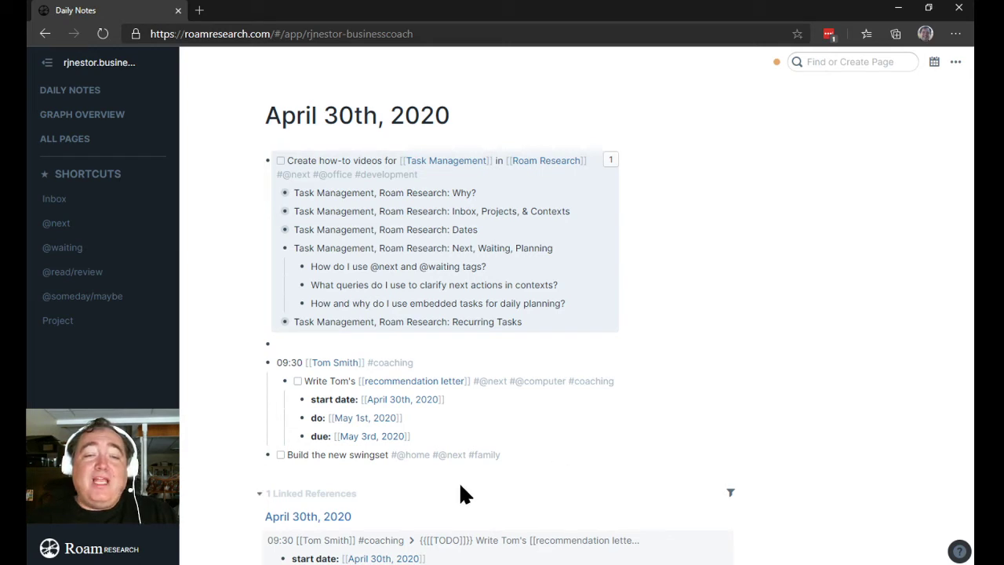
click(444, 455)
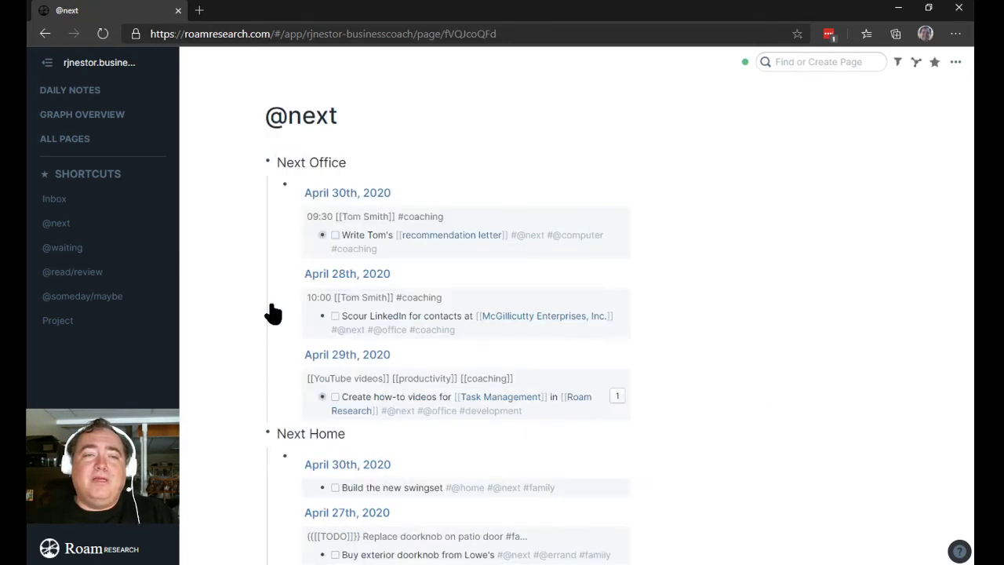
click(257, 165)
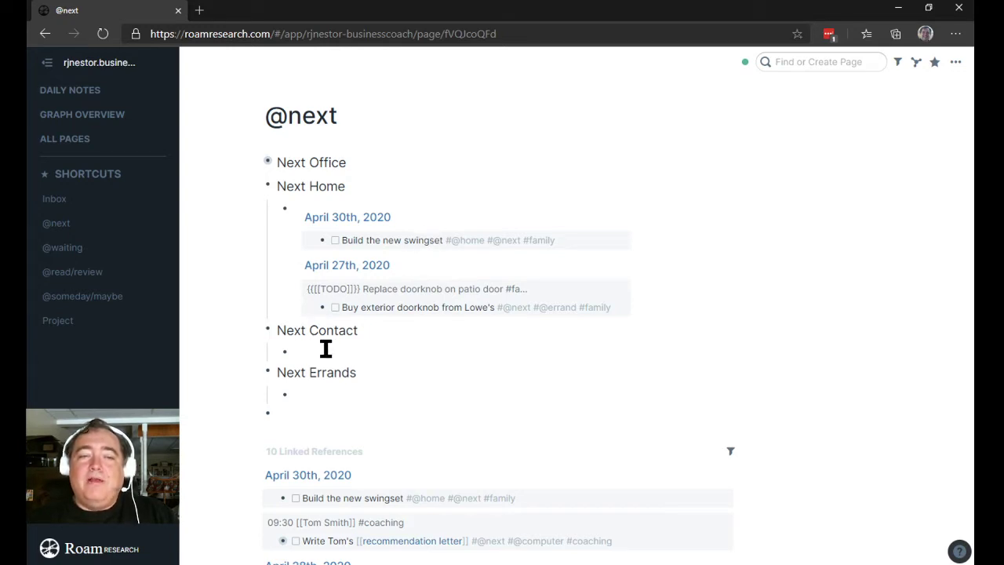
Step: Inspect the Next Home query, ticking then undoing the swingset to-do so it stays unchecked
click(441, 221)
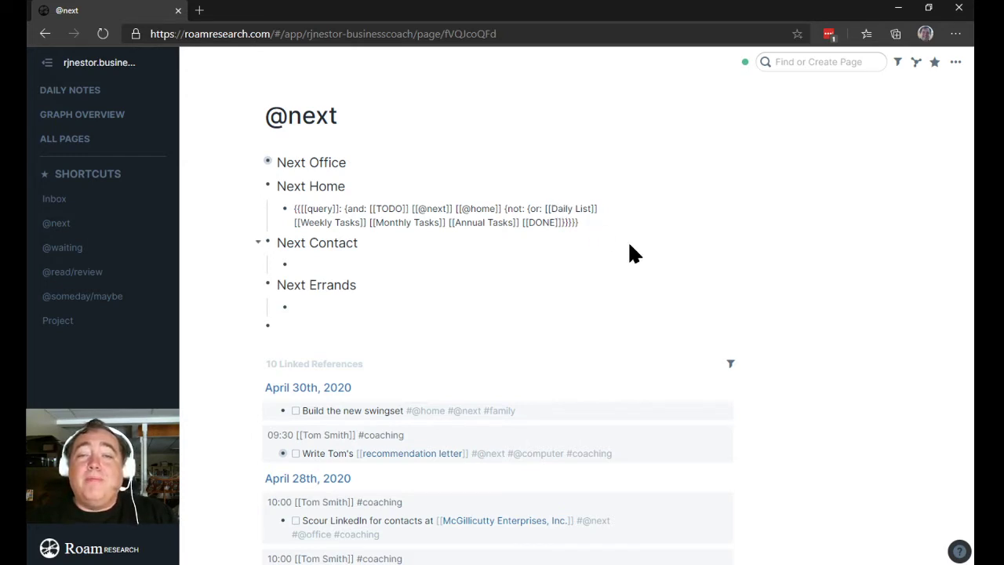
click(348, 245)
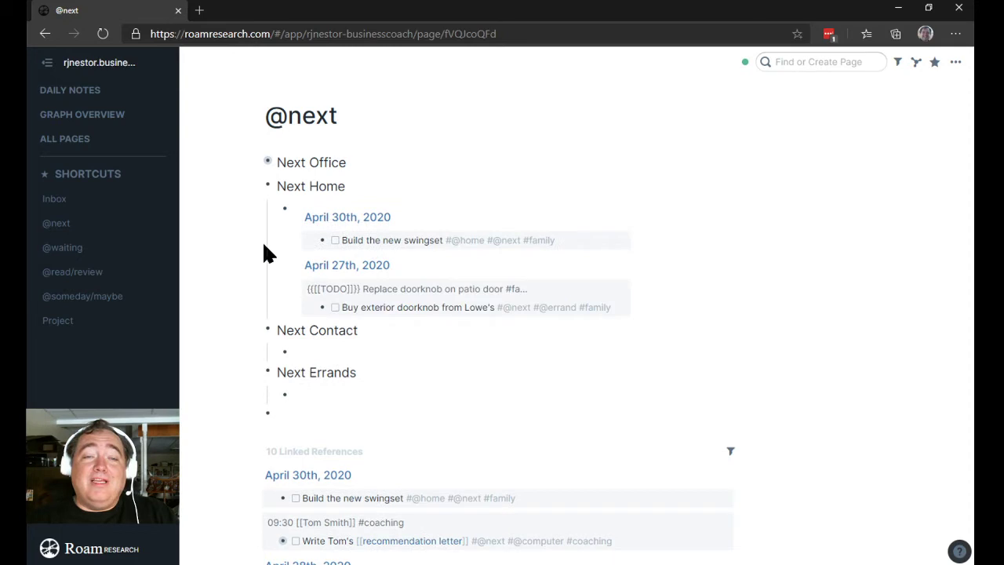
click(335, 240)
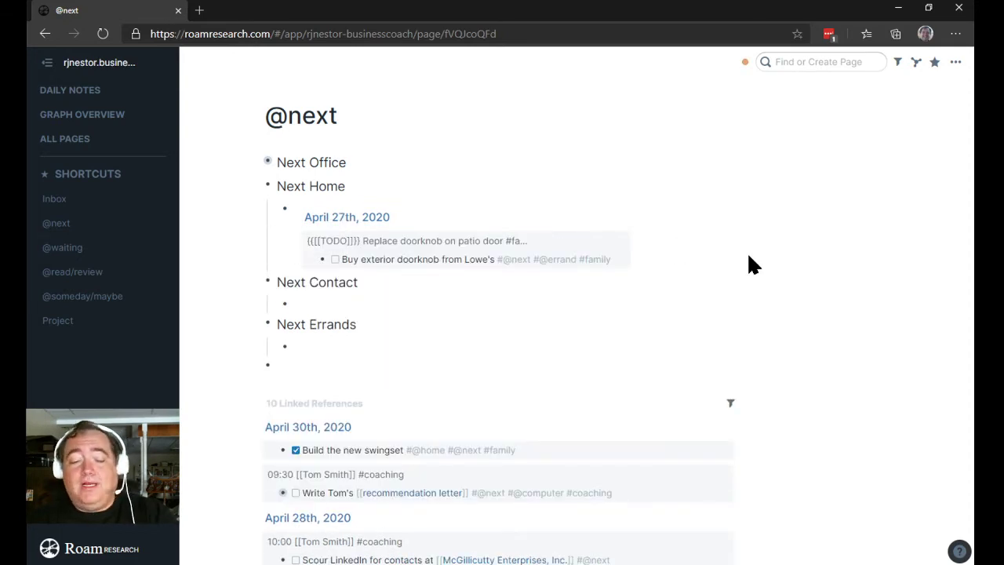
key(ctrl+z)
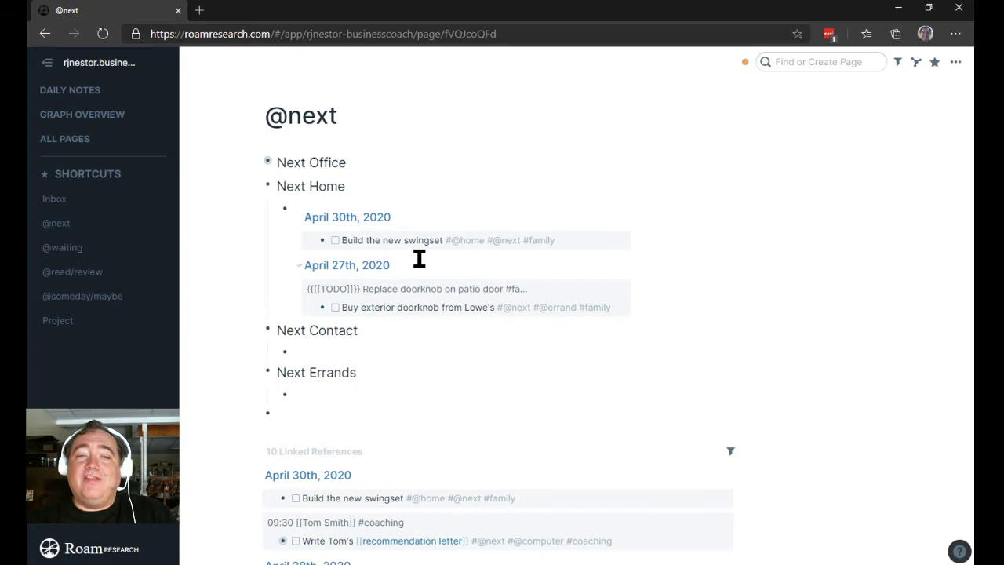
click(539, 224)
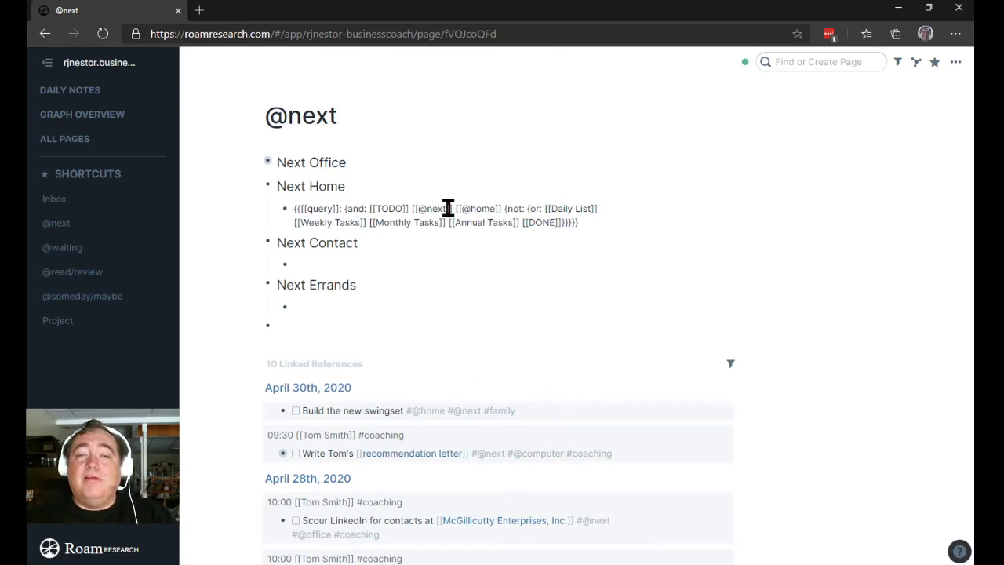
click(222, 238)
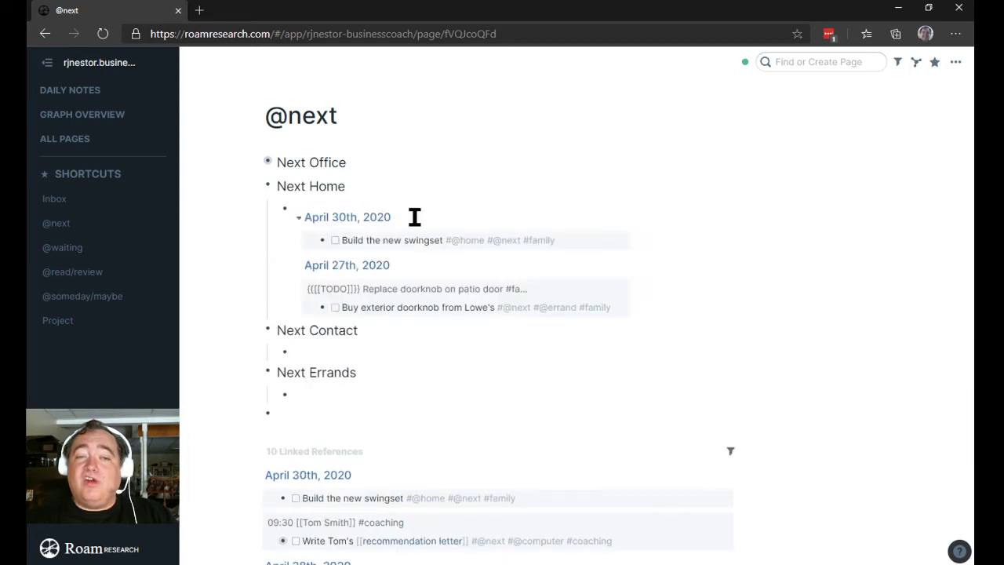
click(257, 187)
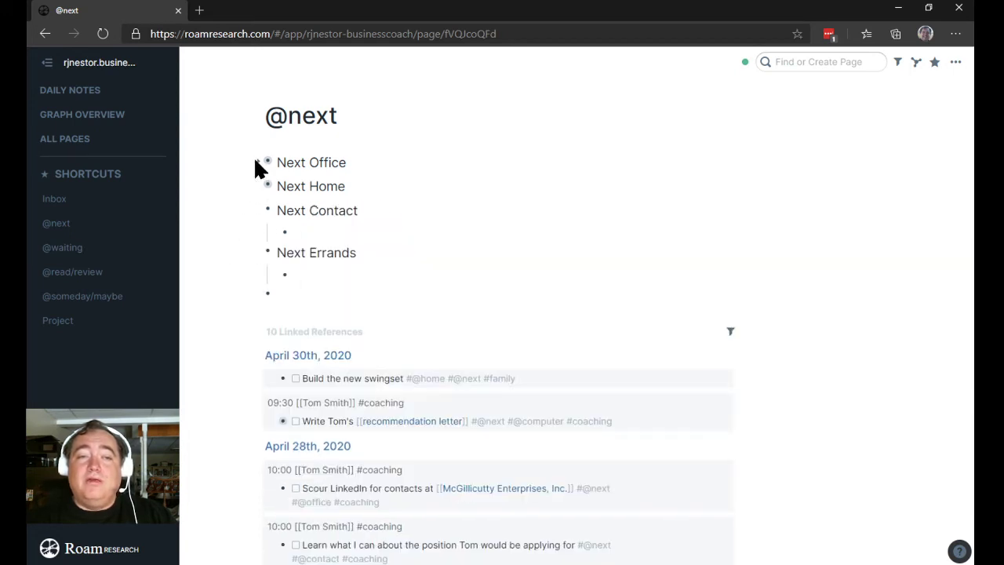
click(256, 165)
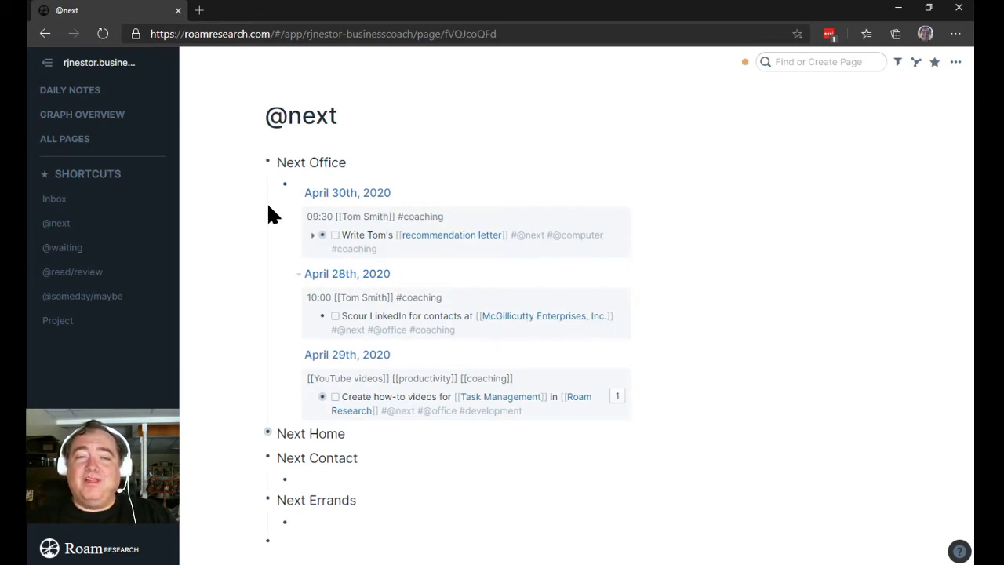
click(258, 166)
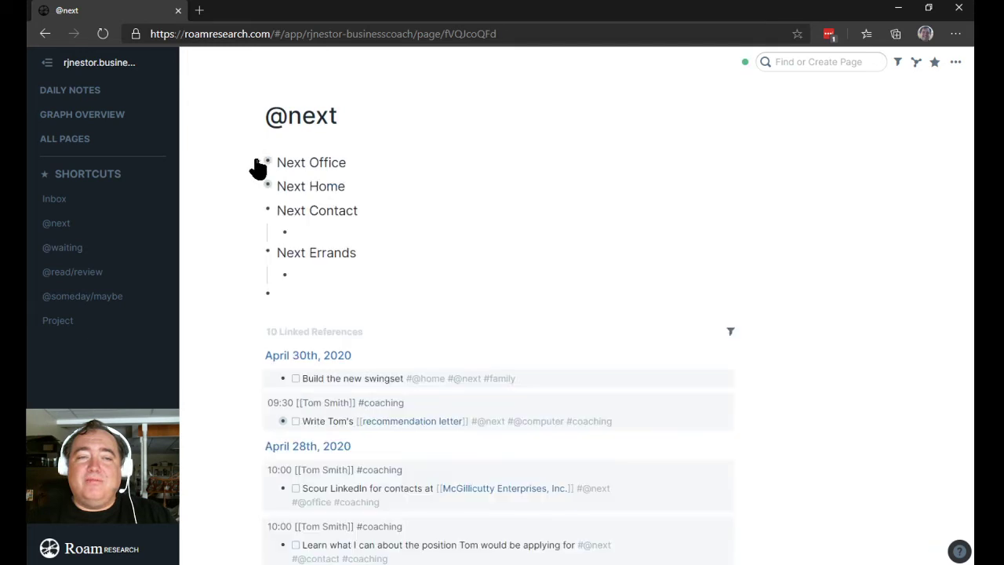
click(260, 210)
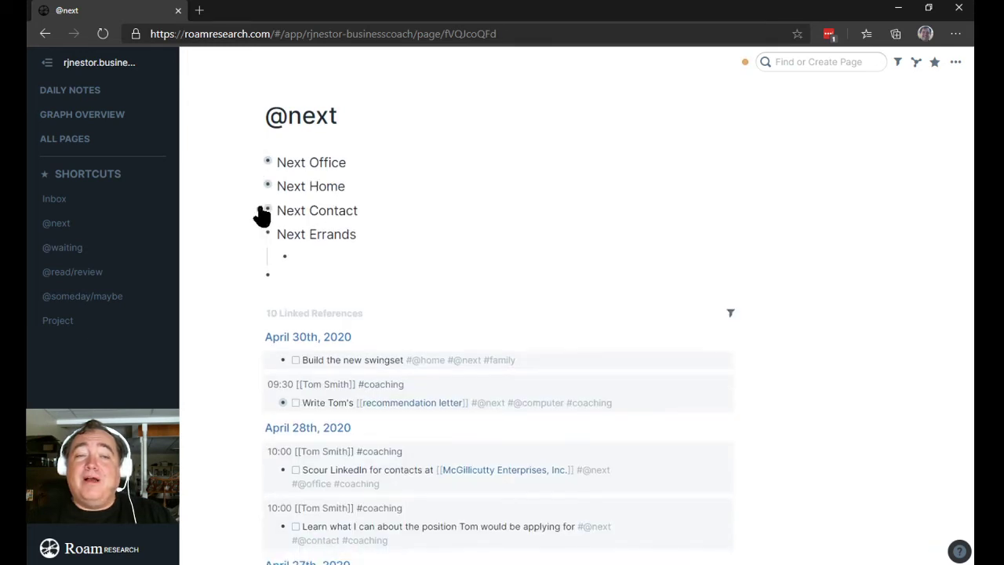
click(260, 211)
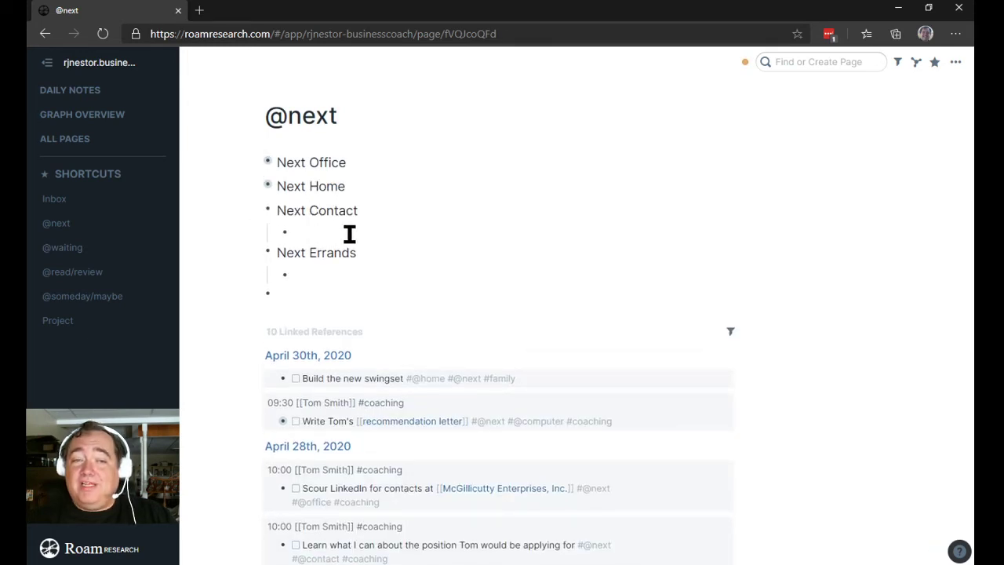
click(259, 187)
click(258, 186)
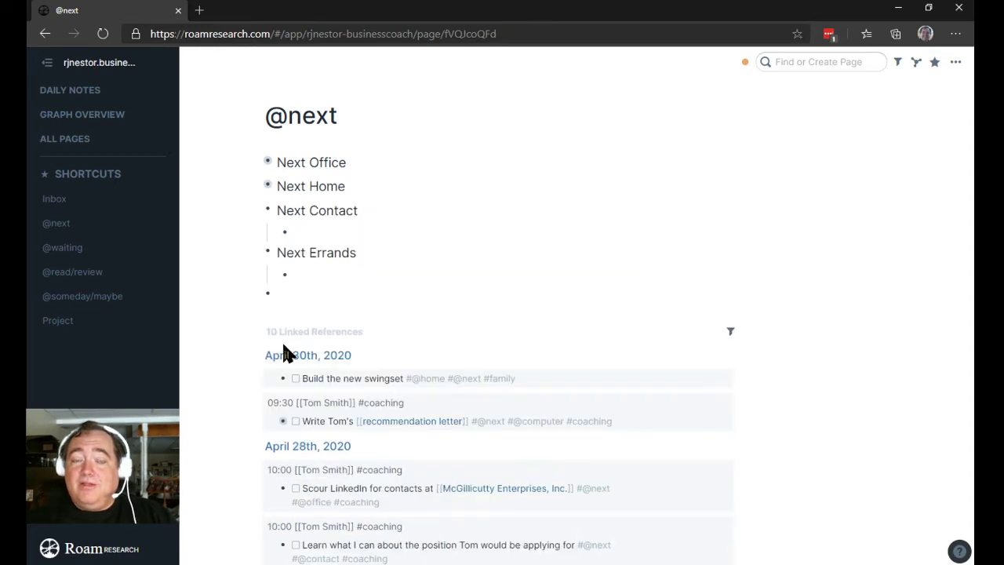
click(259, 187)
click(259, 187)
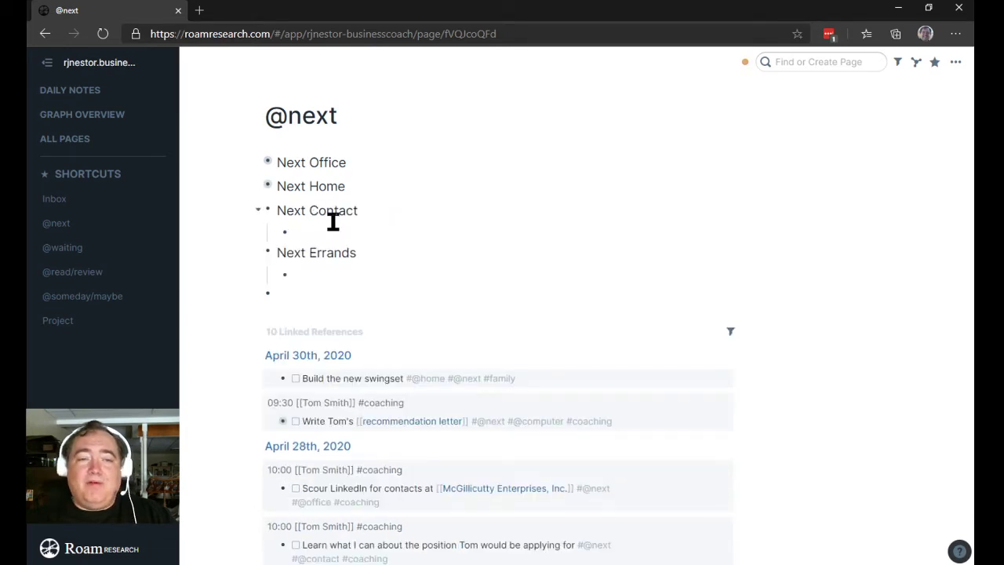
click(329, 231)
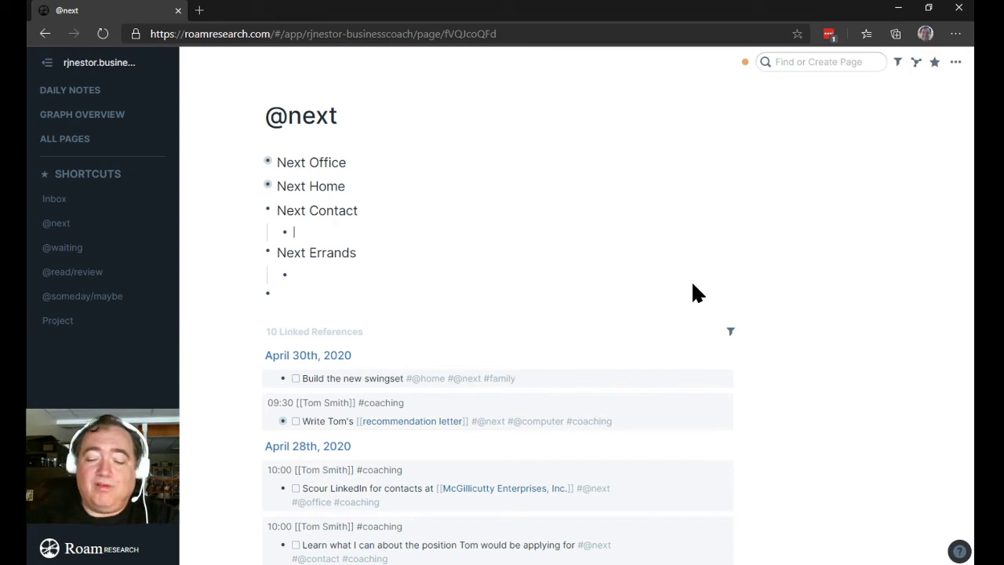
text({{)
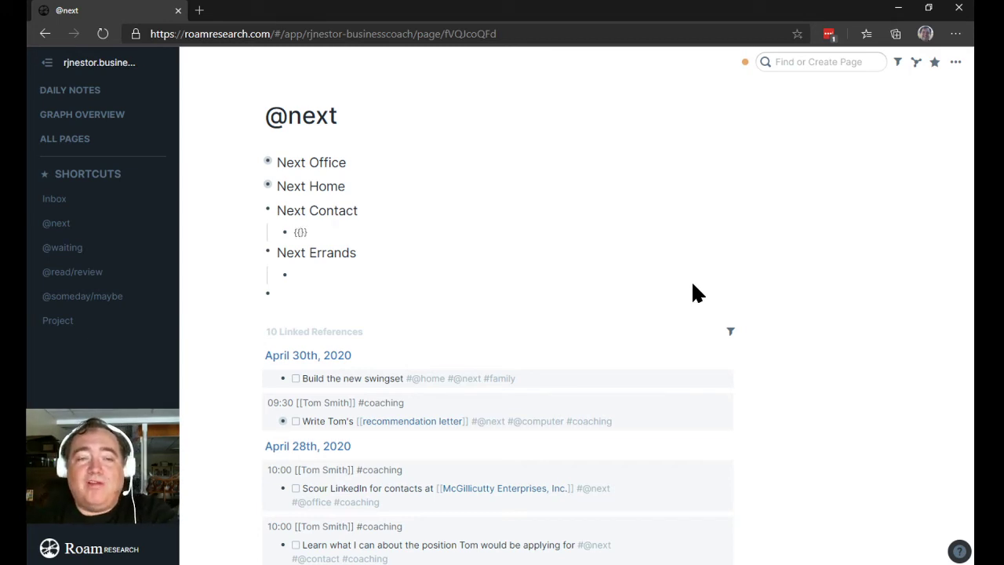
text([[que)
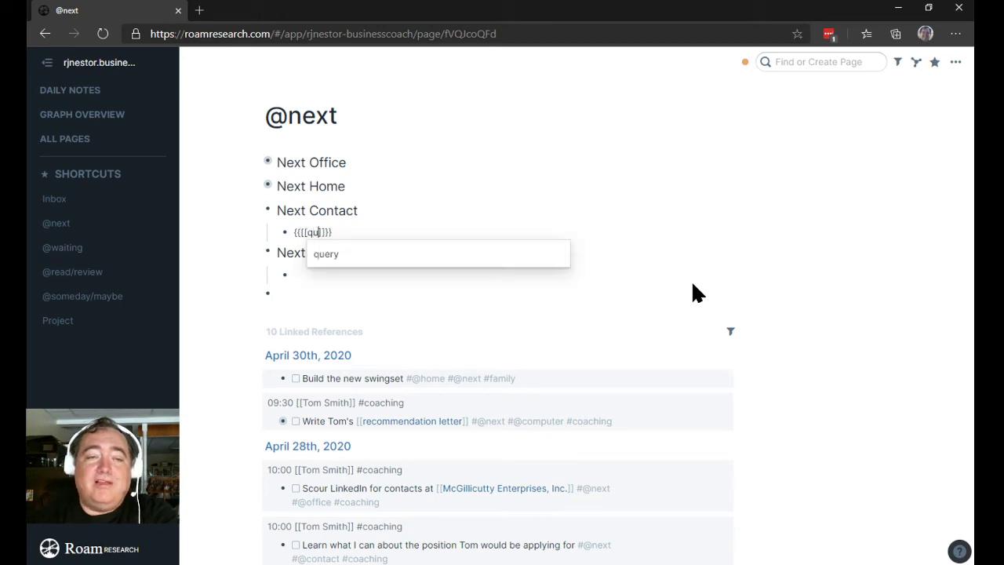
key(Return)
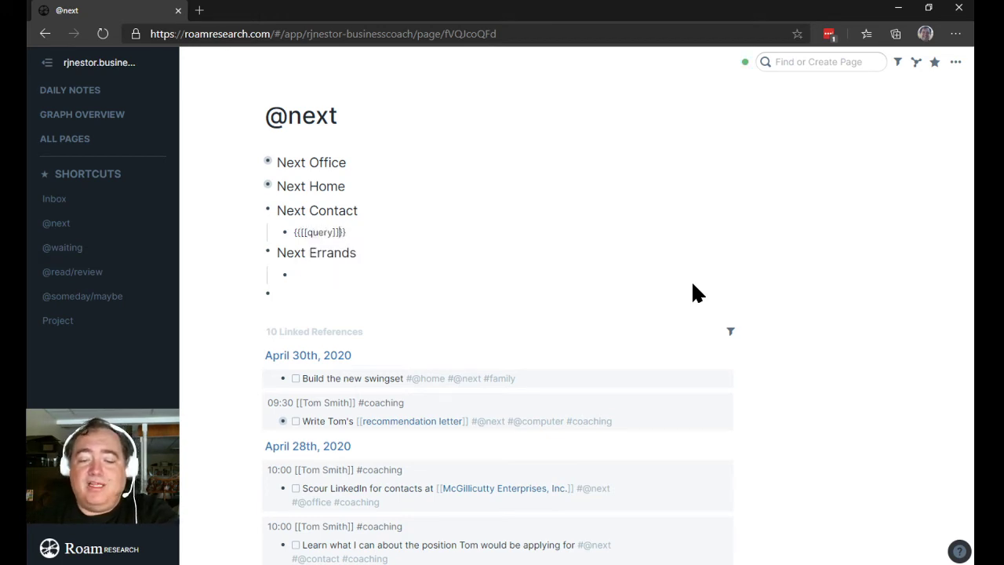
text(: )
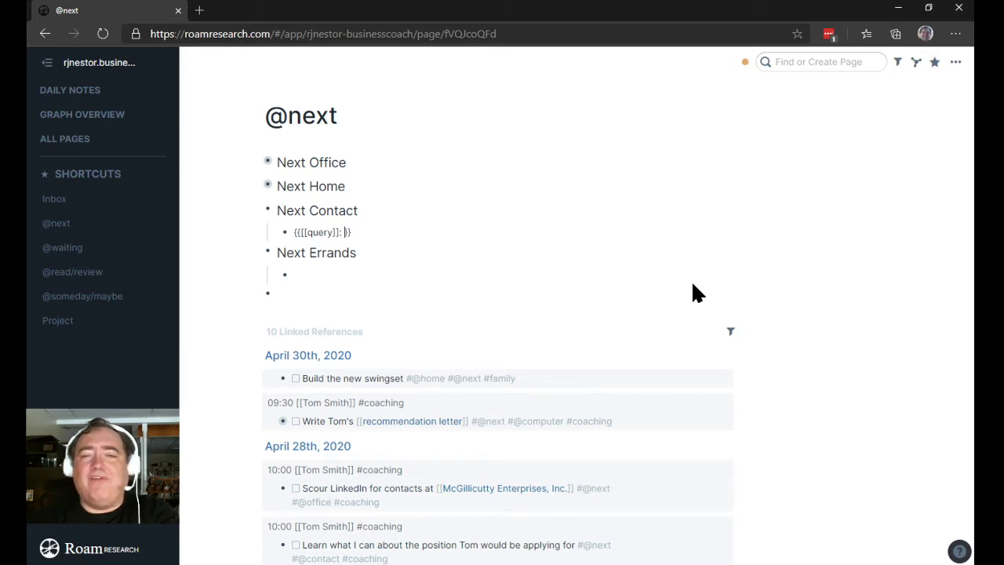
text({and:)
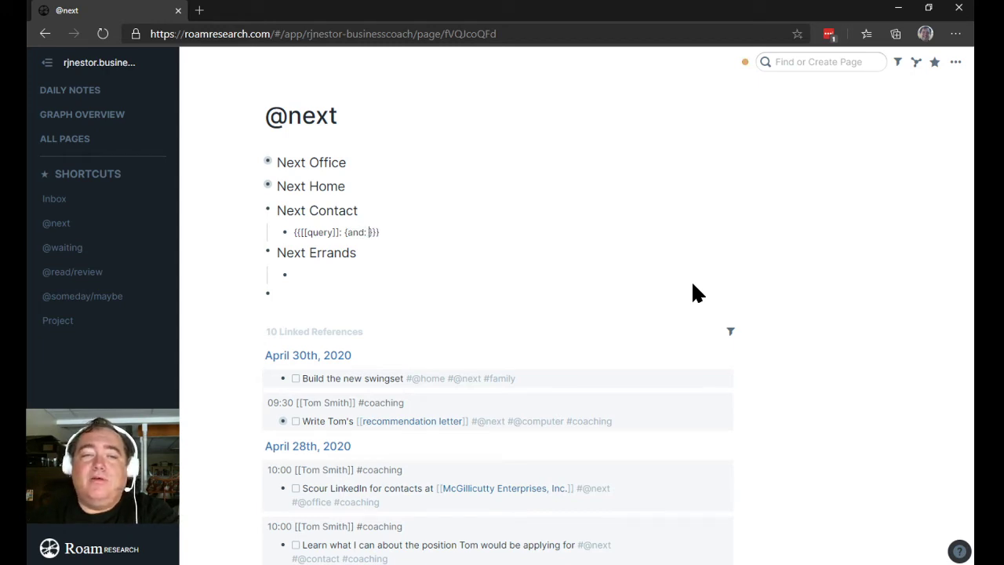
text([)
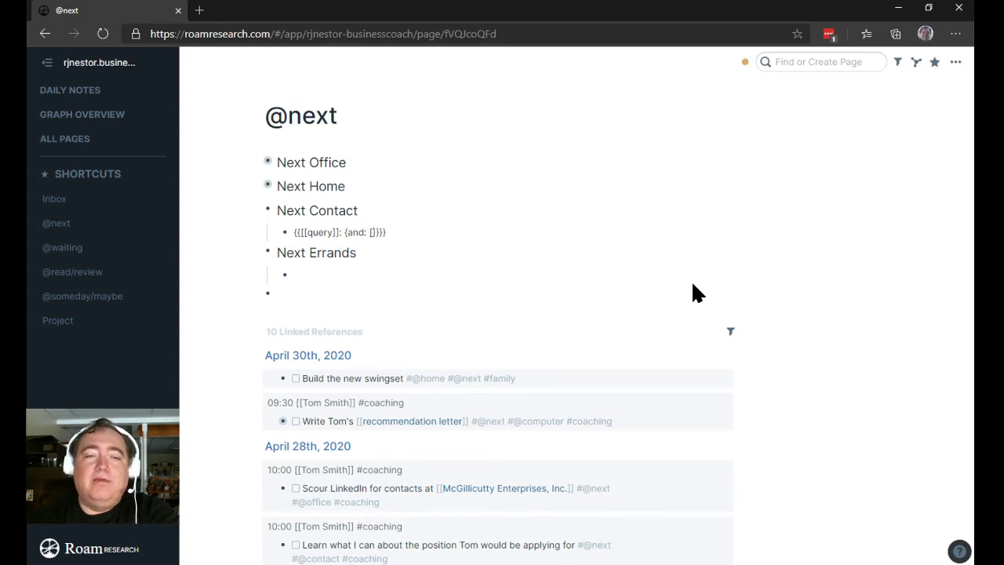
text([T)
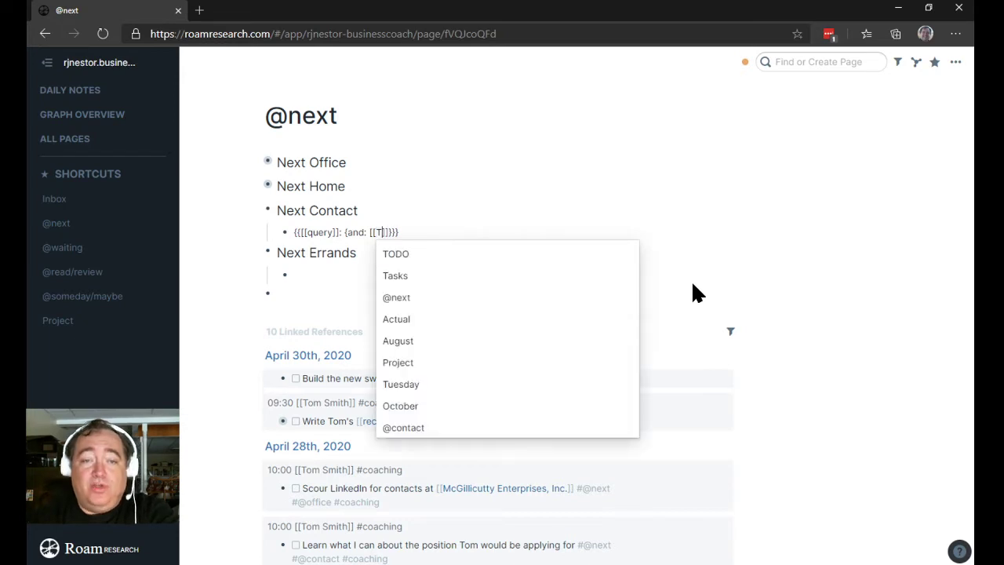
text(ODO)
key(Return)
text([[)
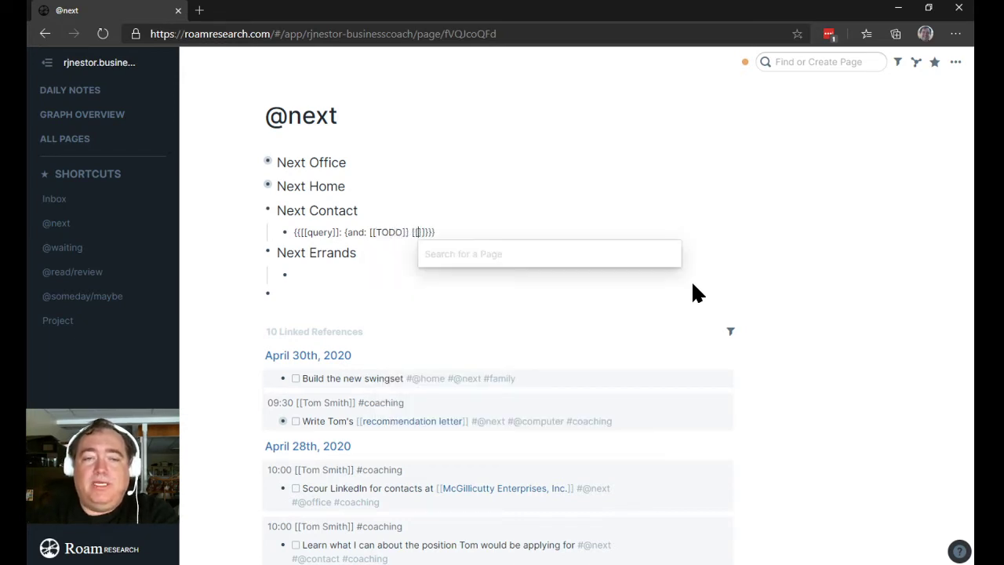
text(@)
key(Down)
key(Return)
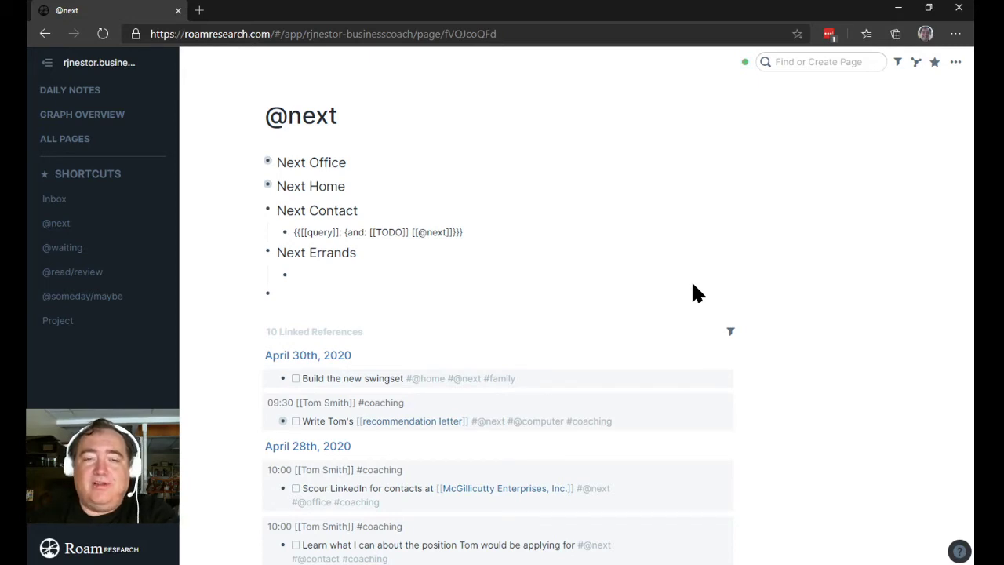
text([[@c)
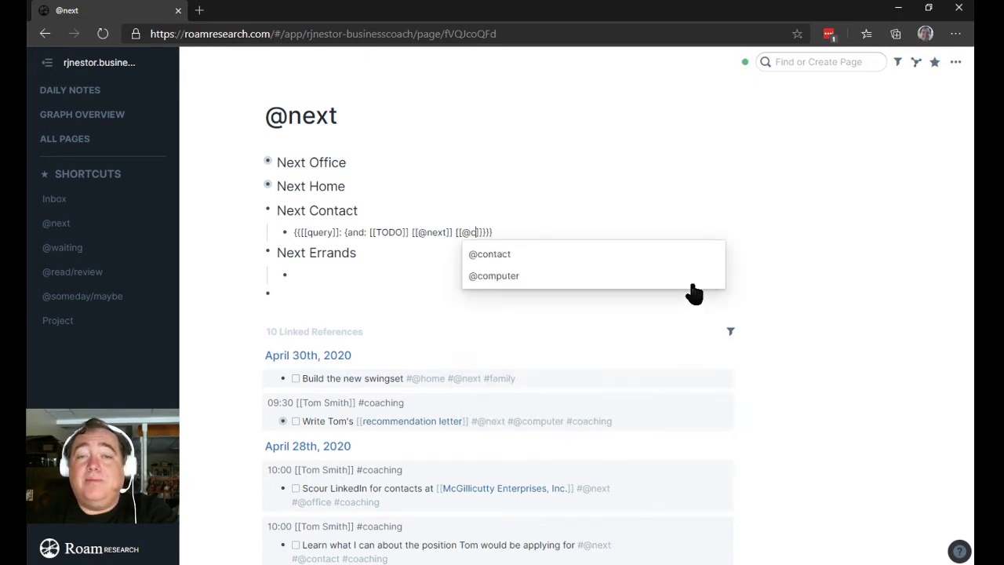
key(Return)
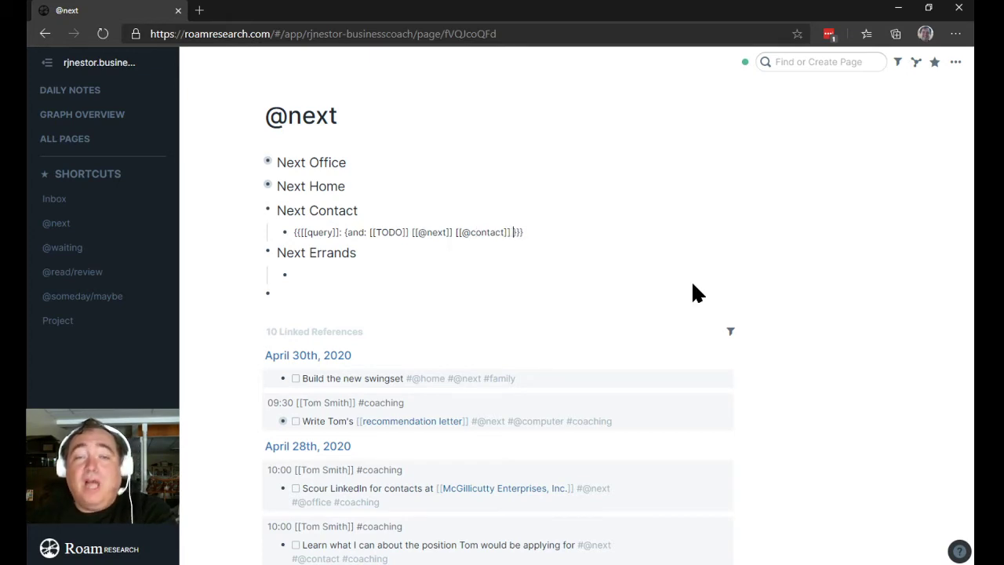
Step: Exclude Daily List, Weekly Tasks, Monthly Tasks and Annual Tasks via a not/or clause
text({)
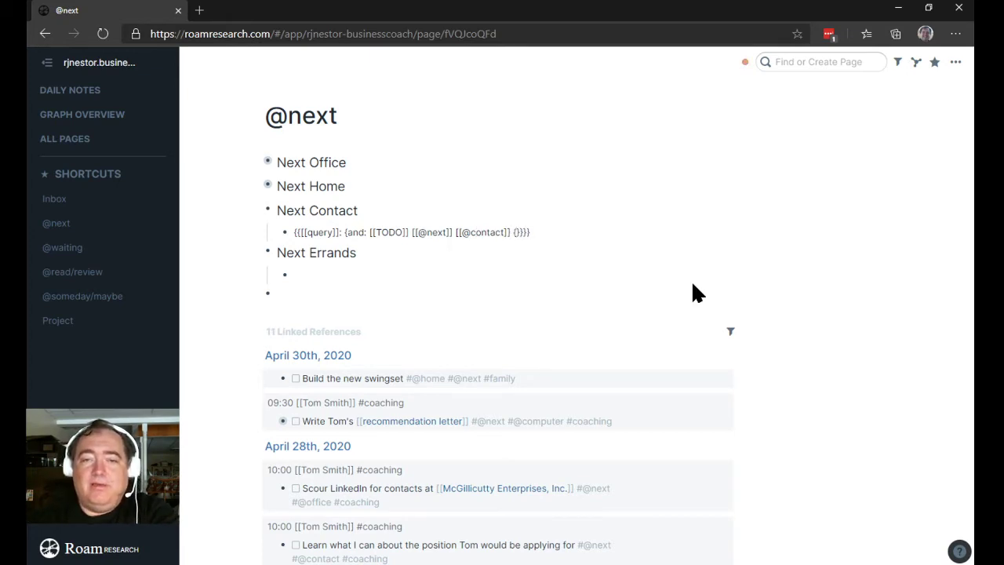
text(not:)
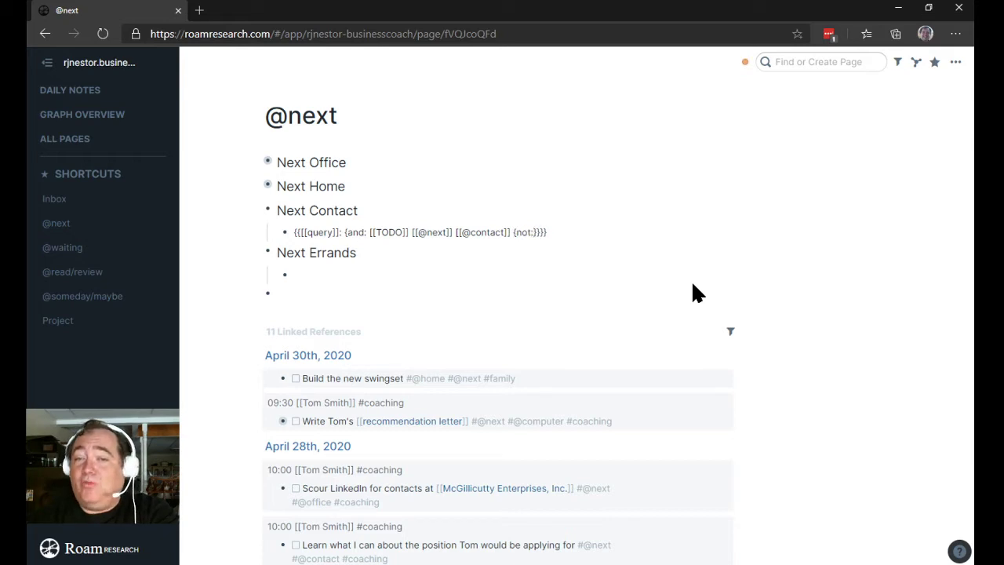
text( [)
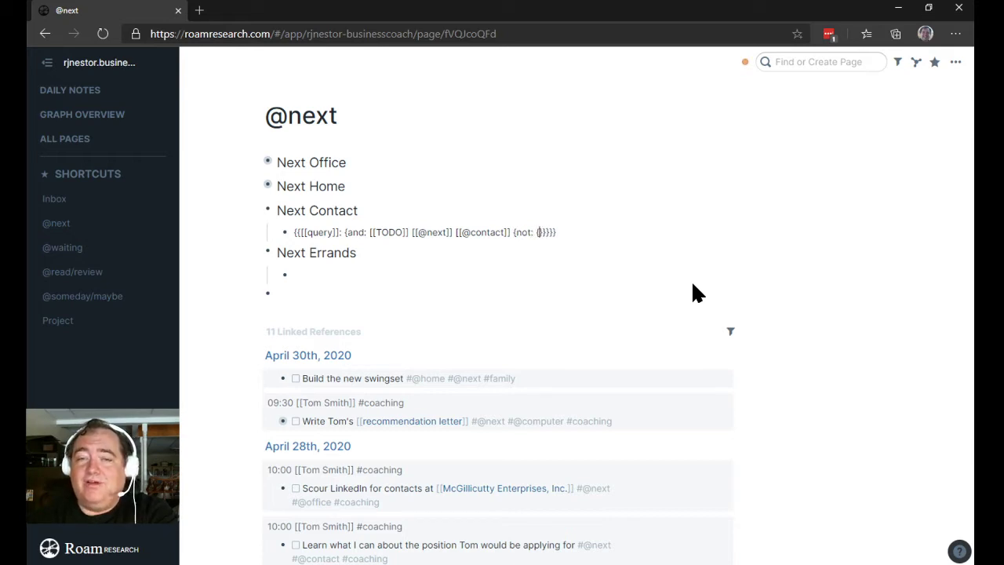
text(or)
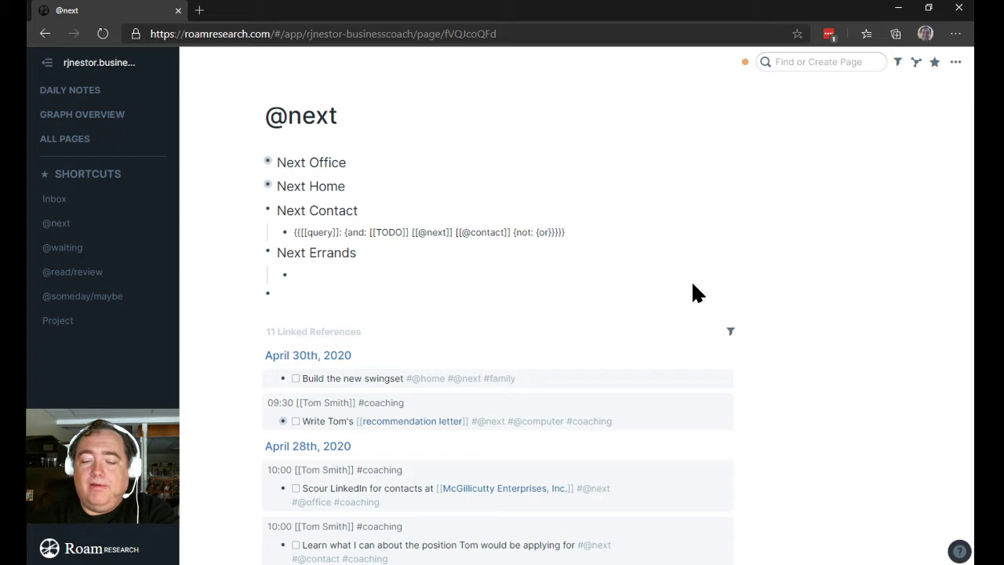
text(: [[)
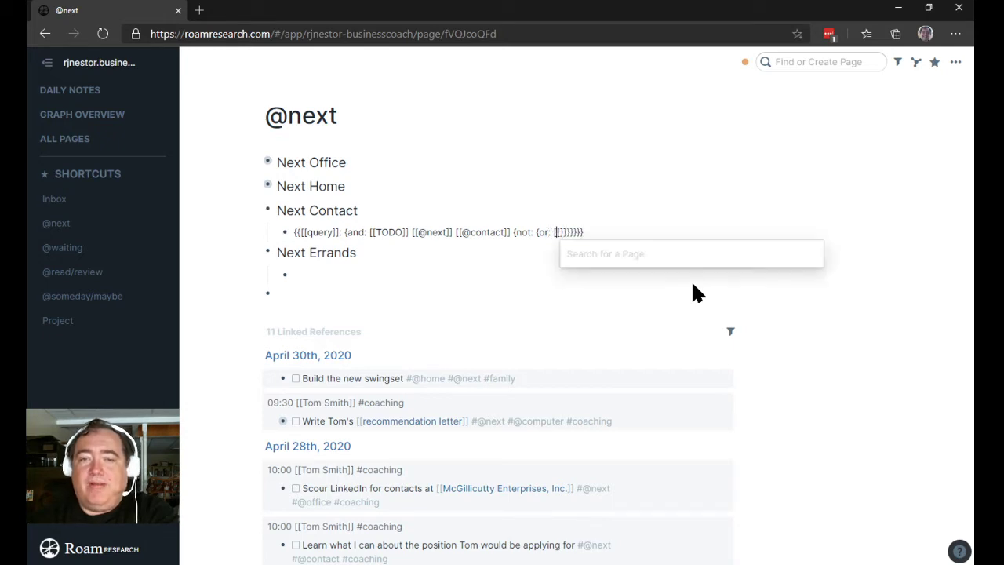
text(Daily)
key(Return)
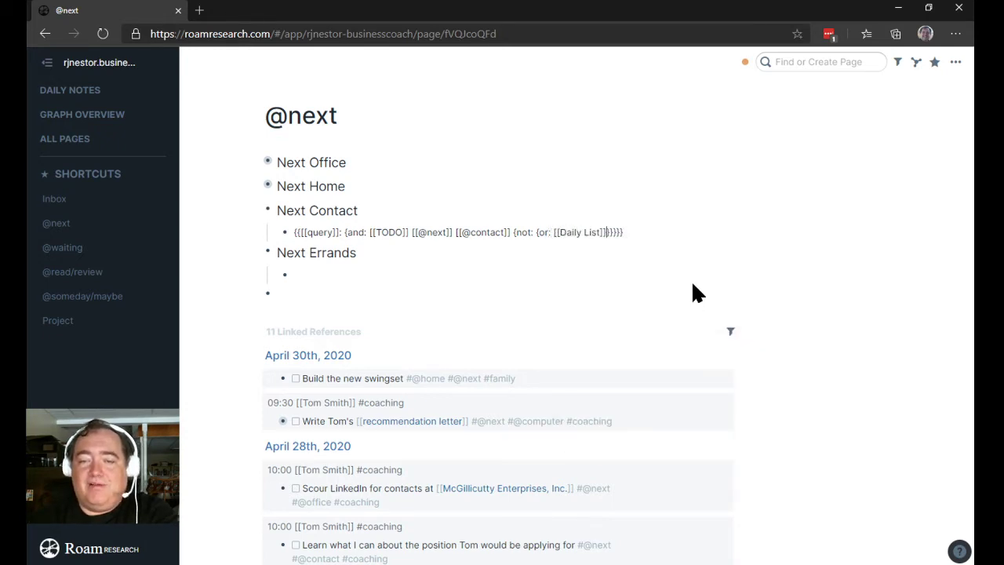
text([[w)
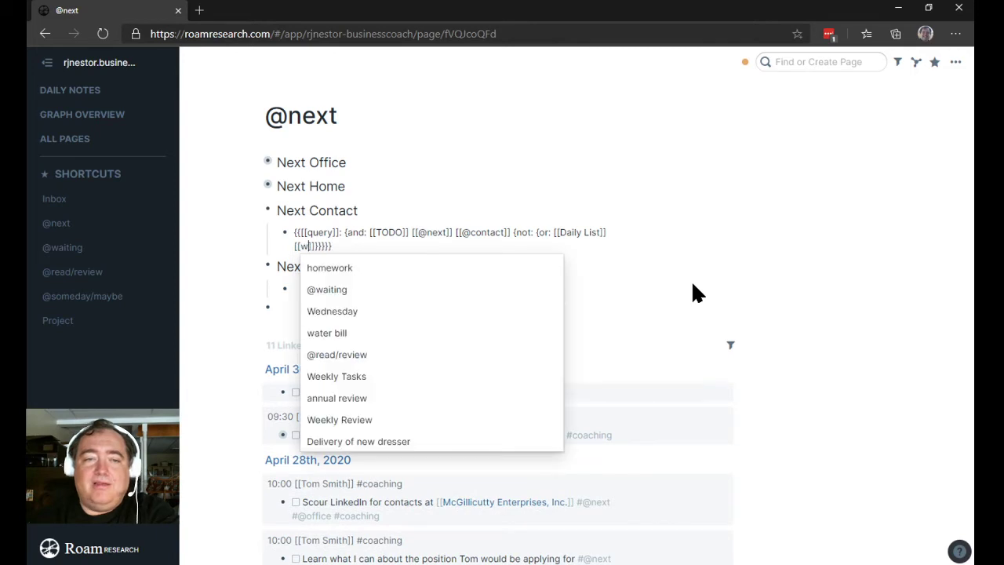
text(eekly)
key(Return)
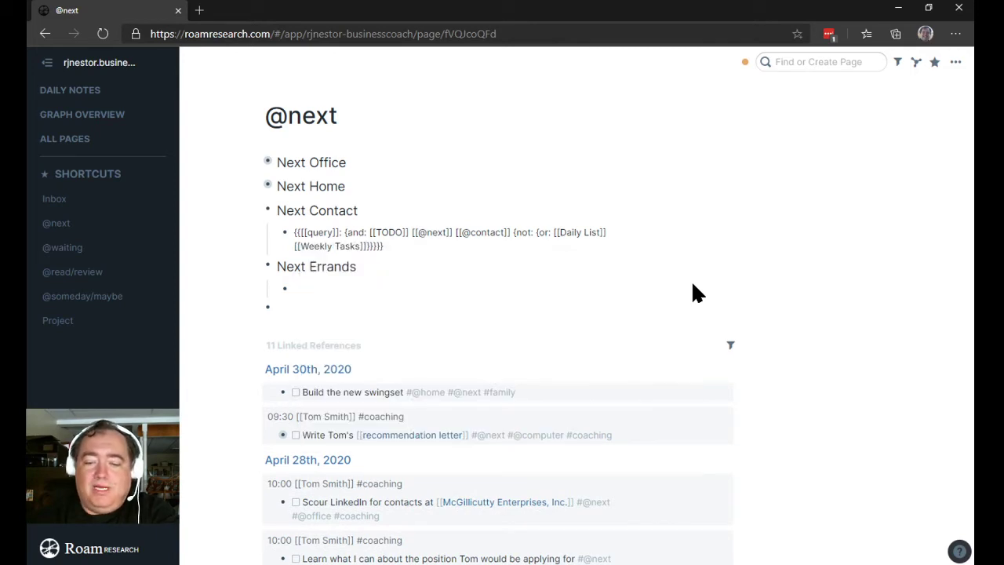
text([[month)
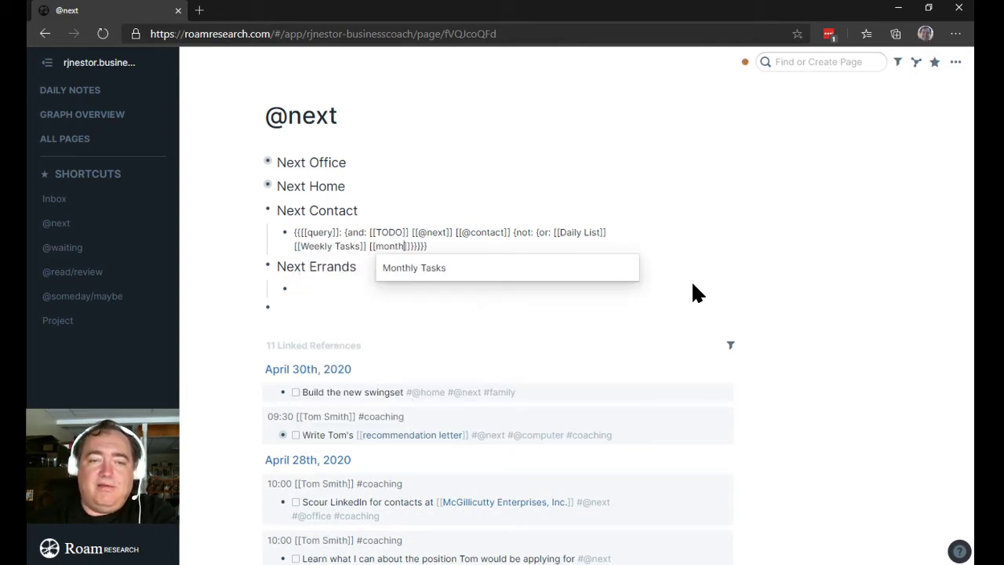
key(Return)
text([[an)
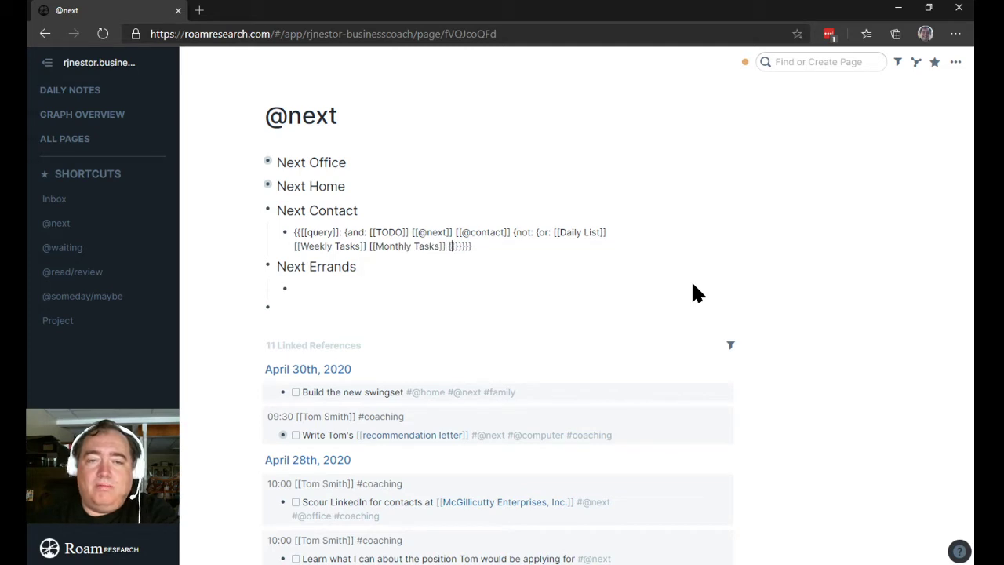
text(nual)
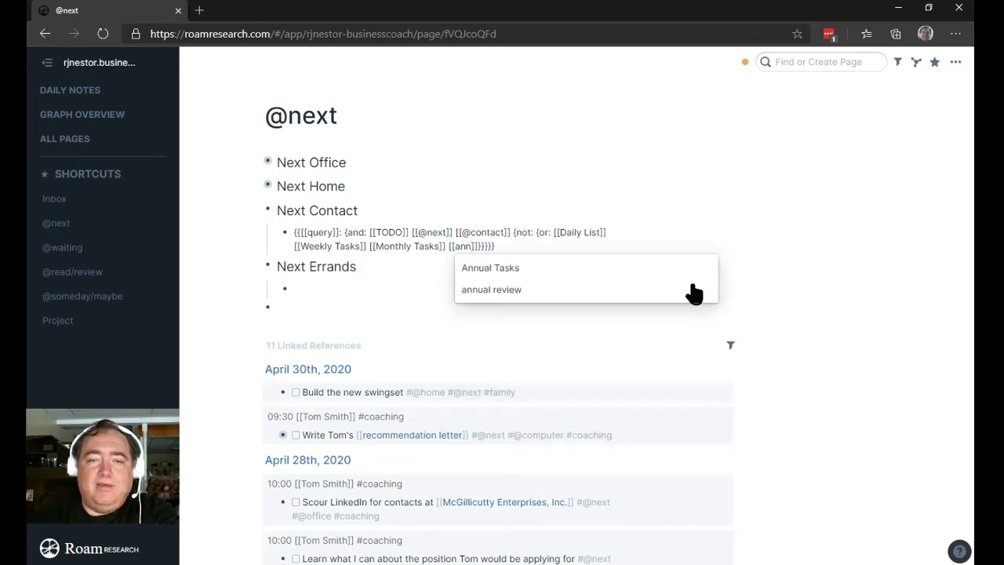
key(Return)
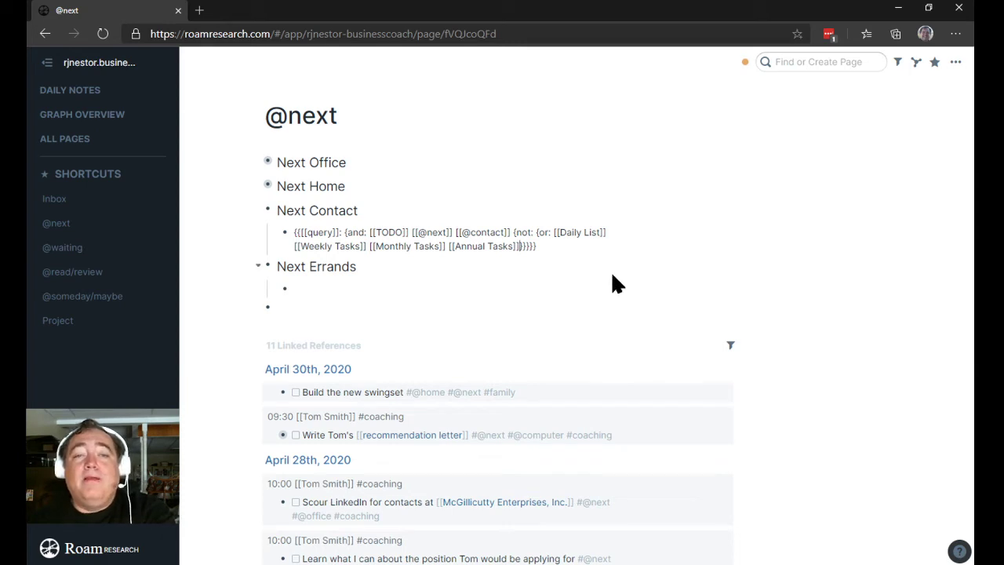
Step: Render the Next Contact query to show the April 28th learn-about-the-position task
click(239, 269)
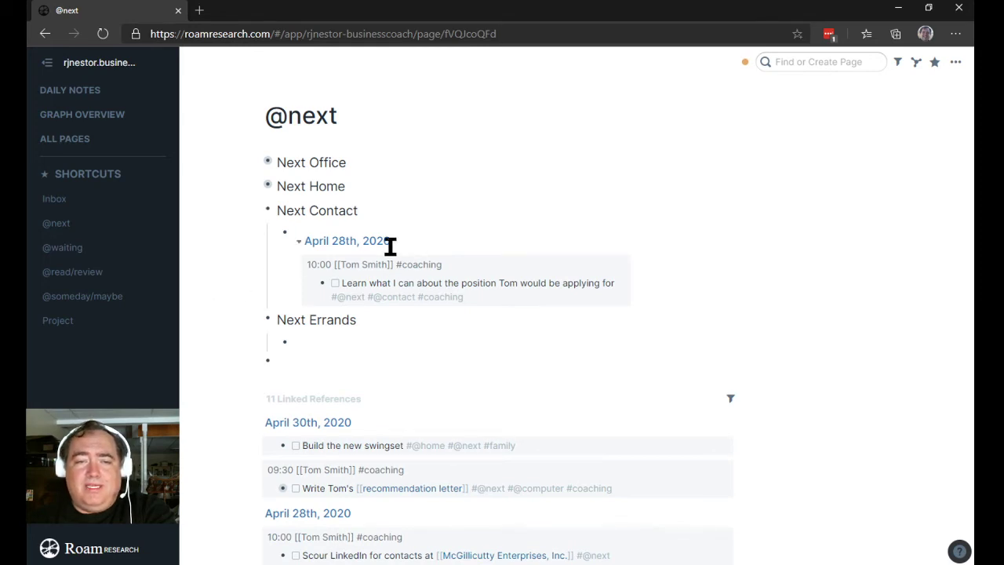
click(426, 227)
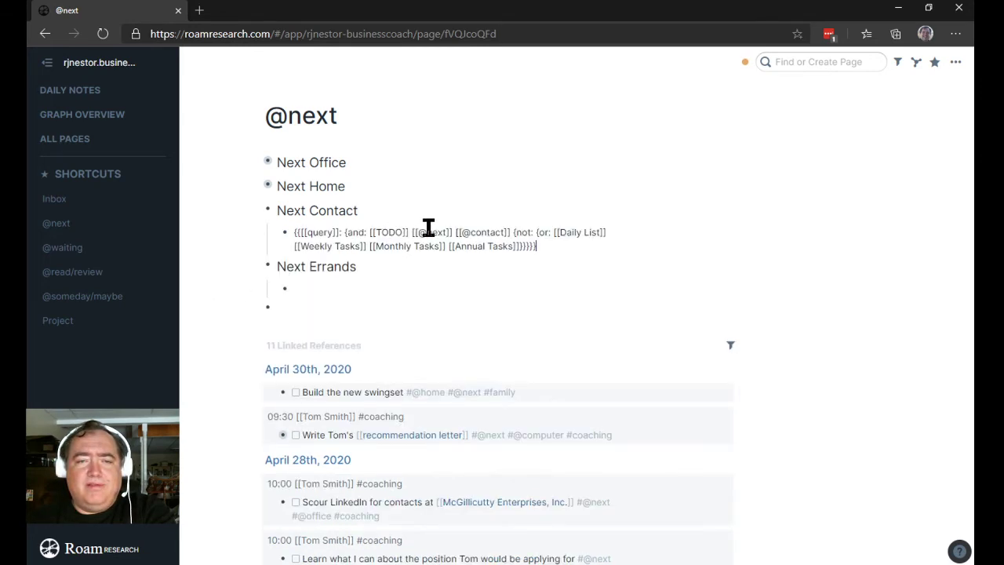
click(226, 239)
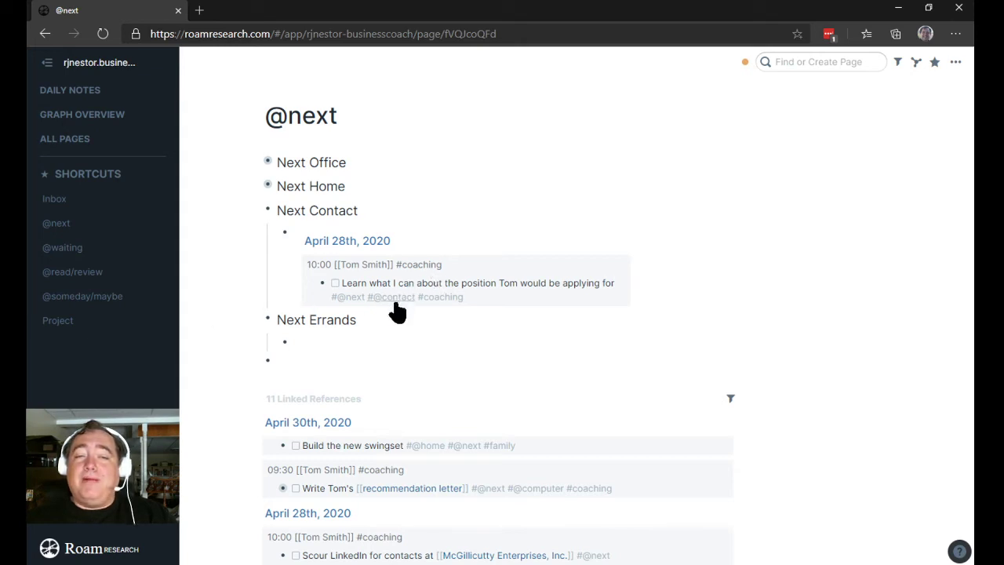
click(338, 242)
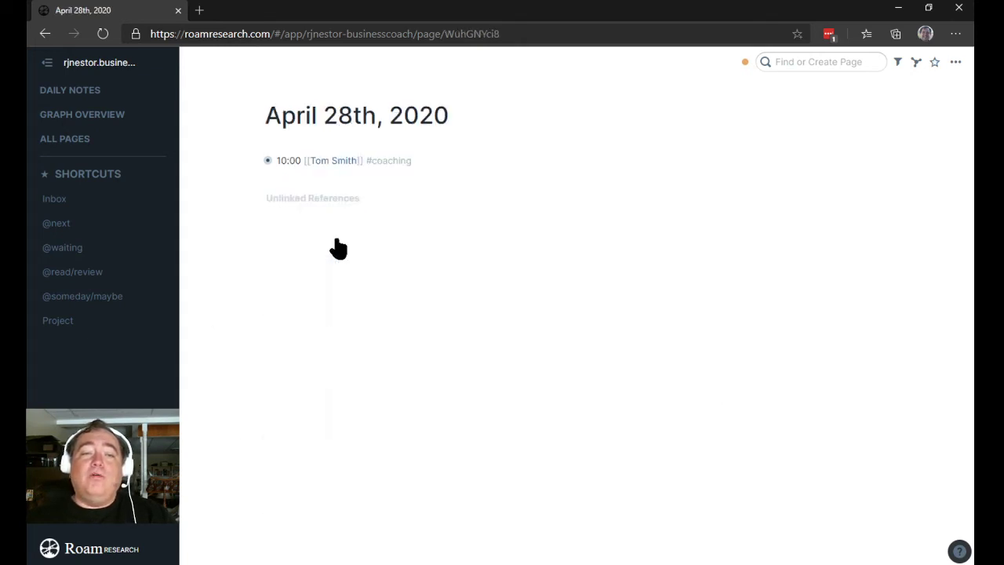
click(255, 161)
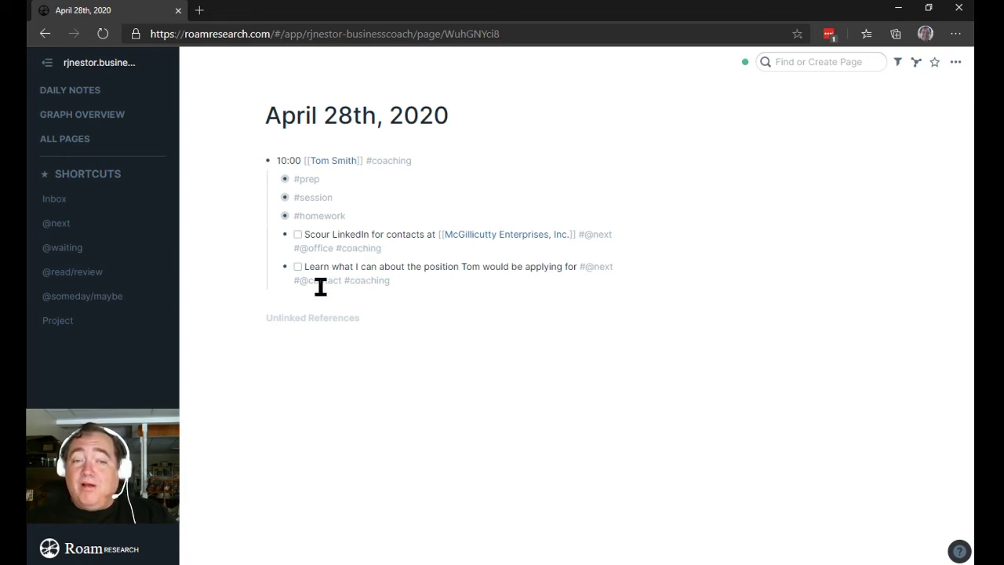
click(597, 267)
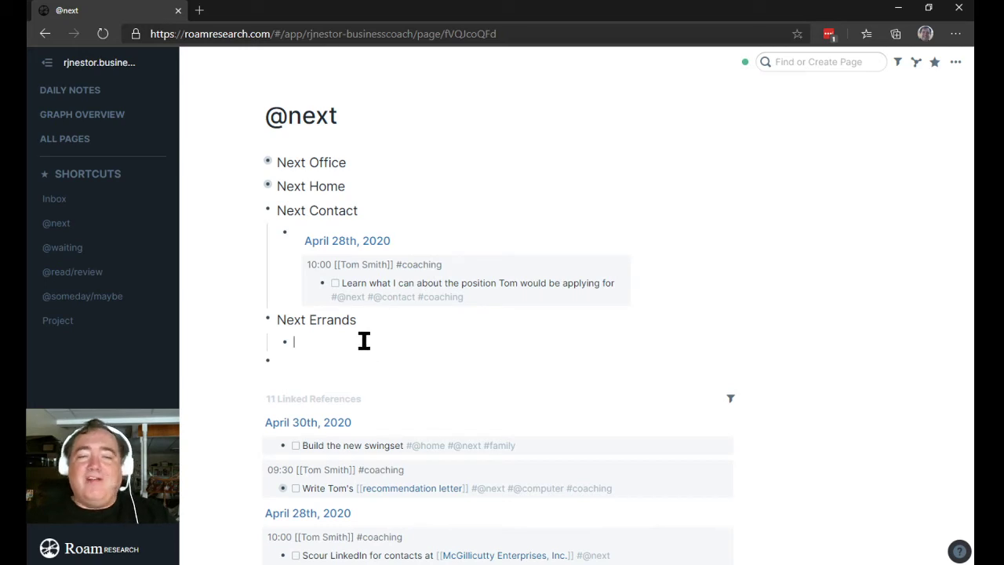
click(457, 238)
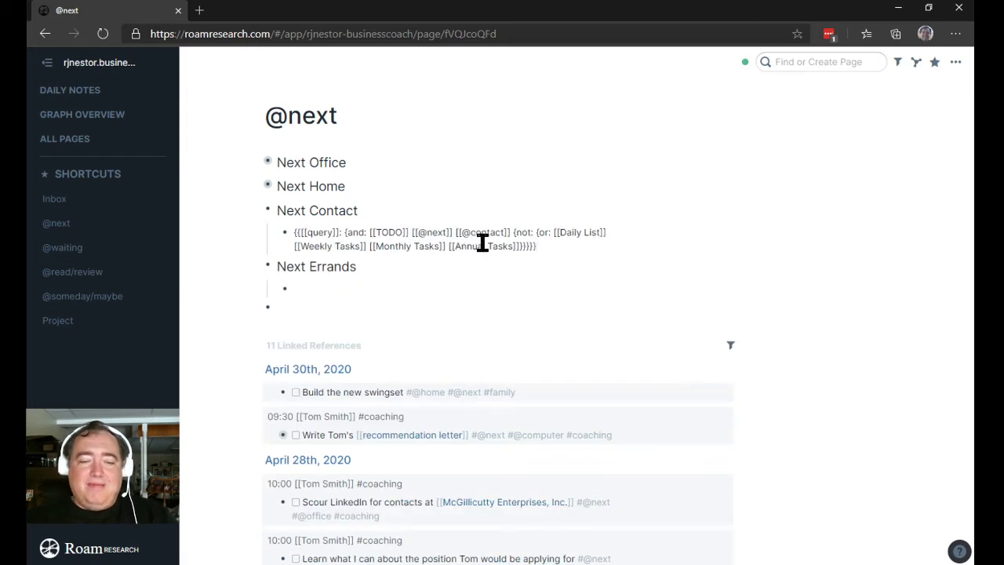
triple_click(482, 243)
key(ctrl+c)
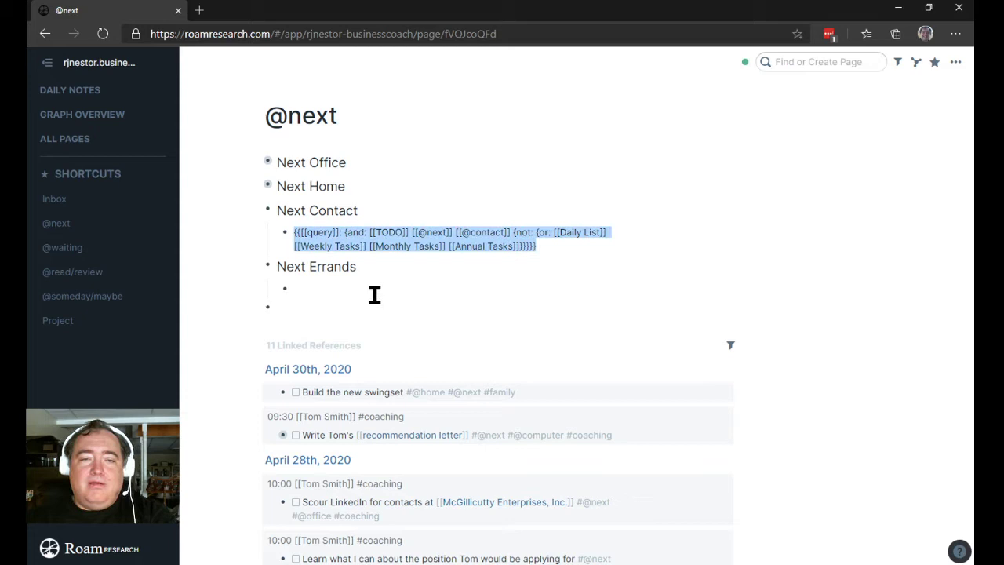
click(374, 291)
key(ctrl+v)
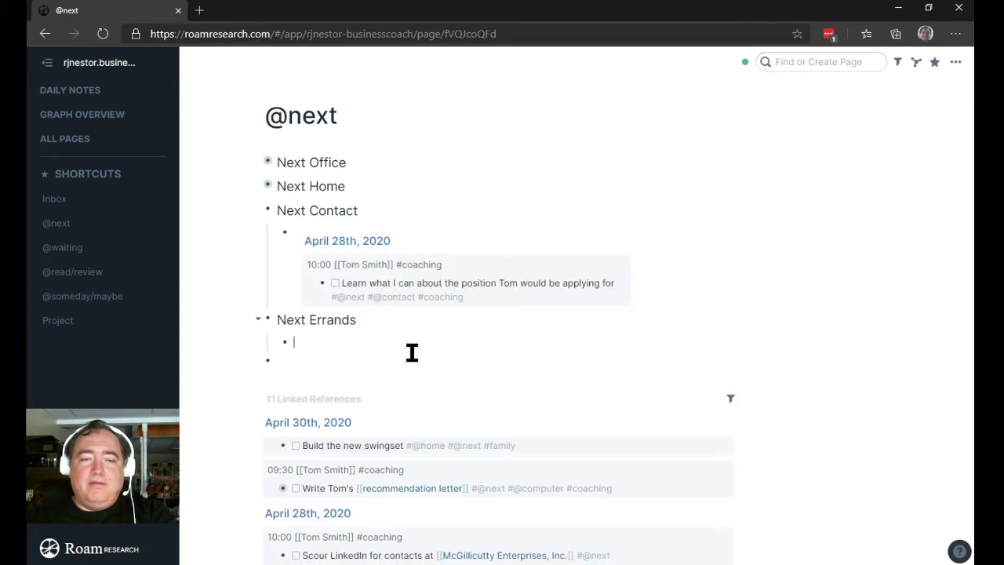
double_click(487, 342)
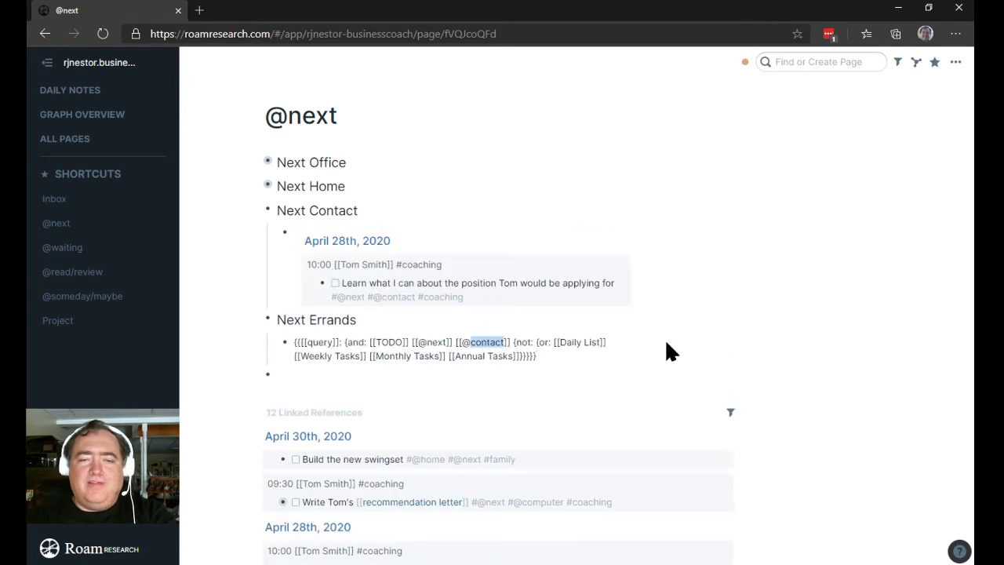
text(errand)
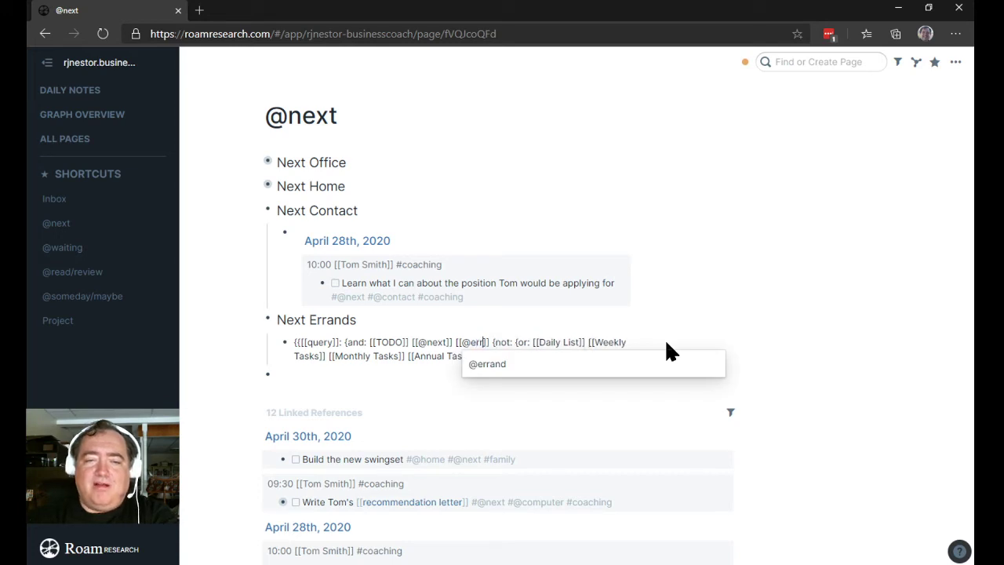
key(Return)
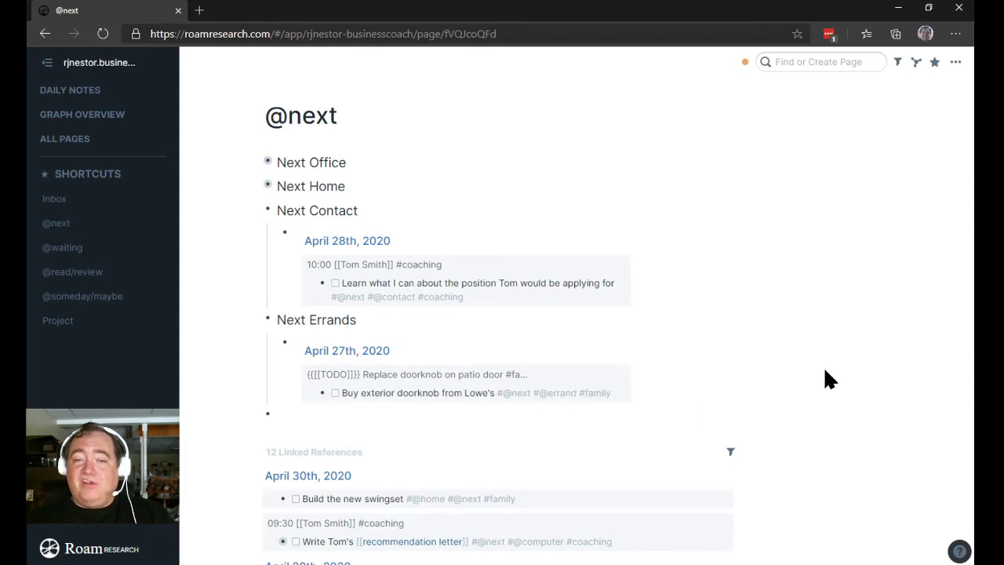
Step: Collapse Next Errands, briefly view the Next Contact query source, then collapse Next Contact
click(259, 320)
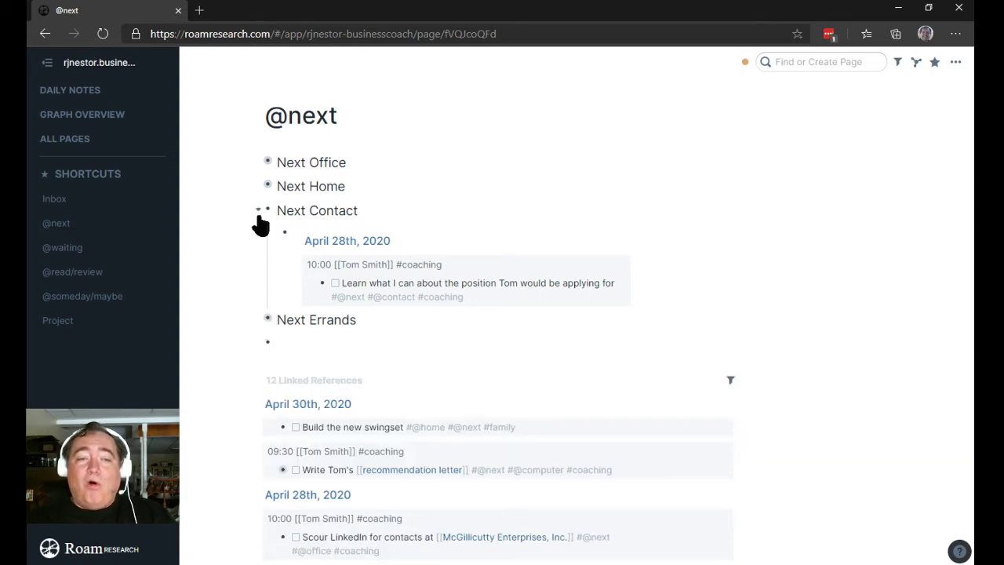
click(257, 210)
click(258, 212)
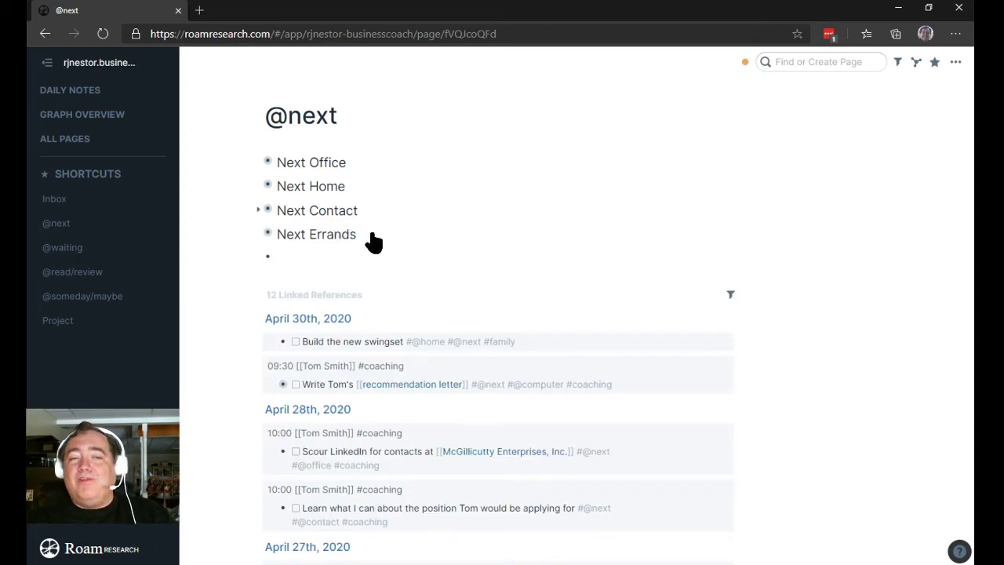
click(455, 231)
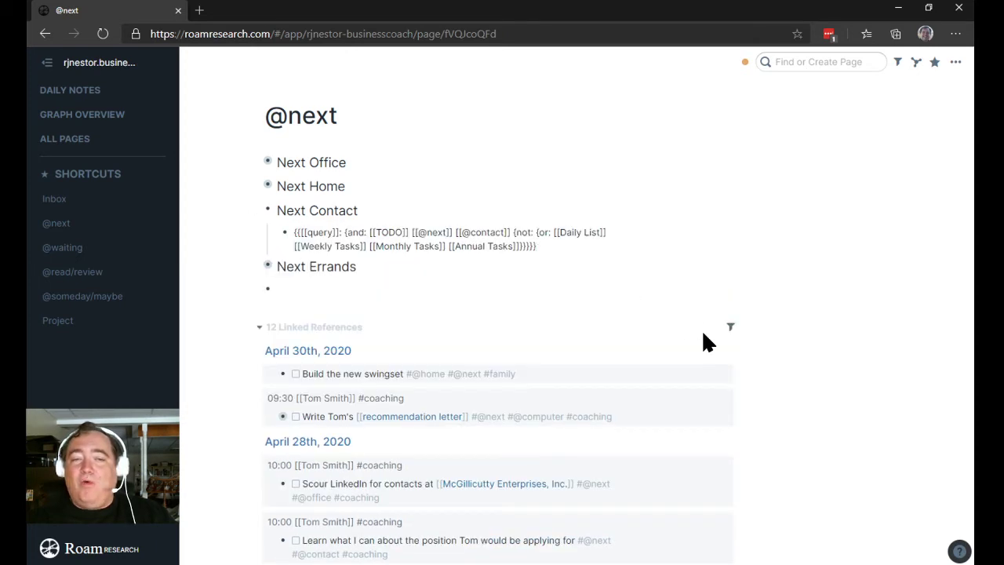
click(258, 210)
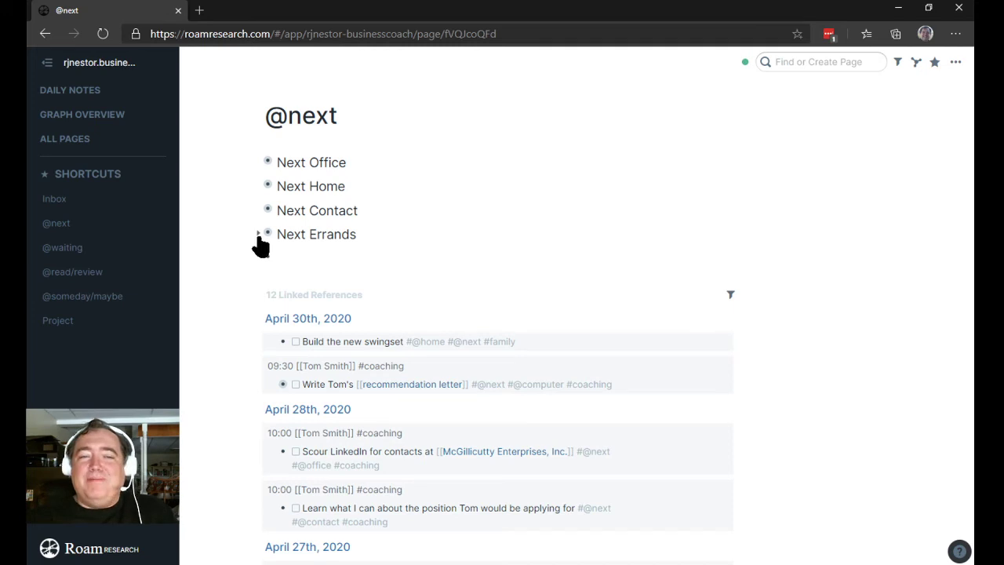
Step: Peek at the Next Errands results, then expand Next Contact and show its raw query
click(258, 235)
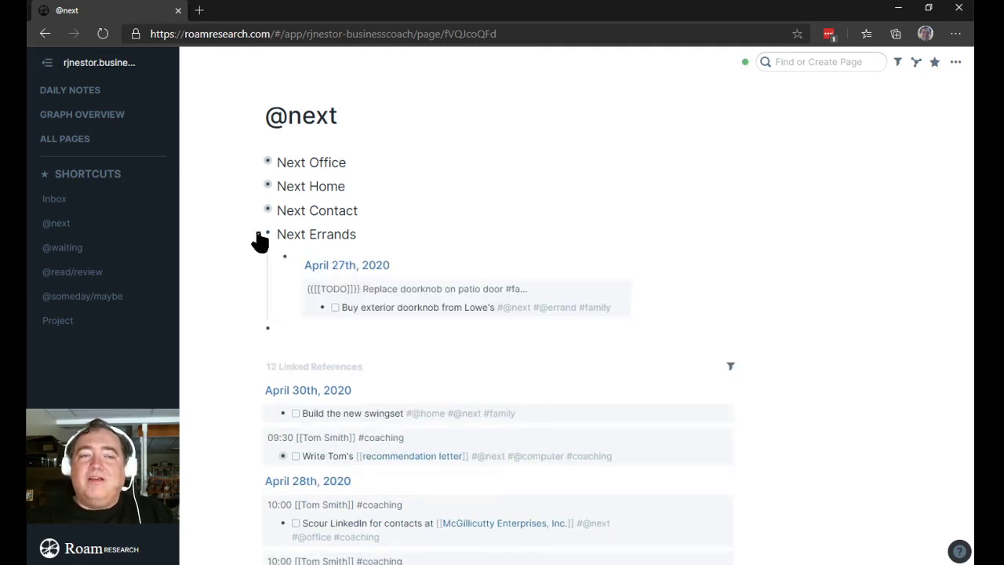
click(258, 236)
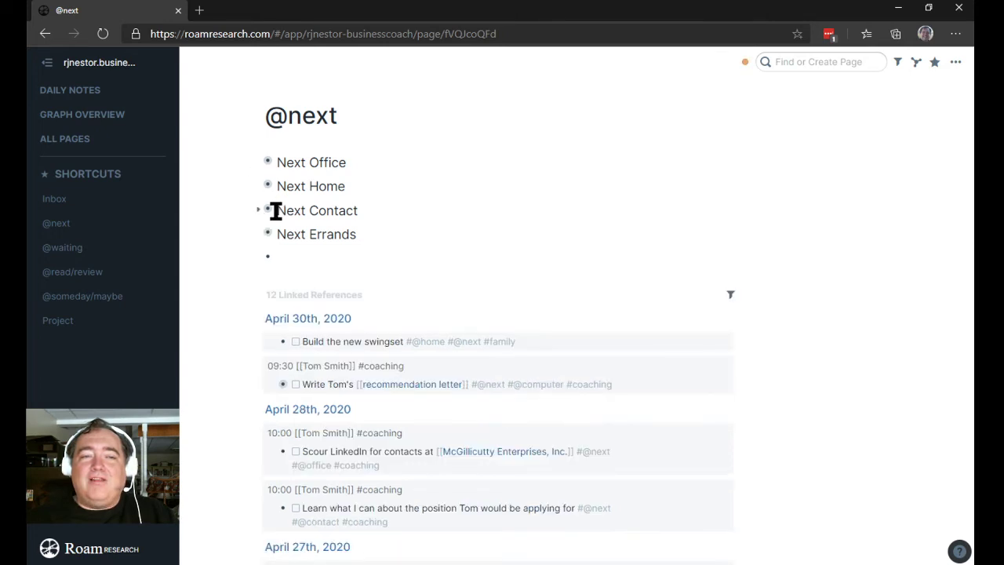
click(258, 210)
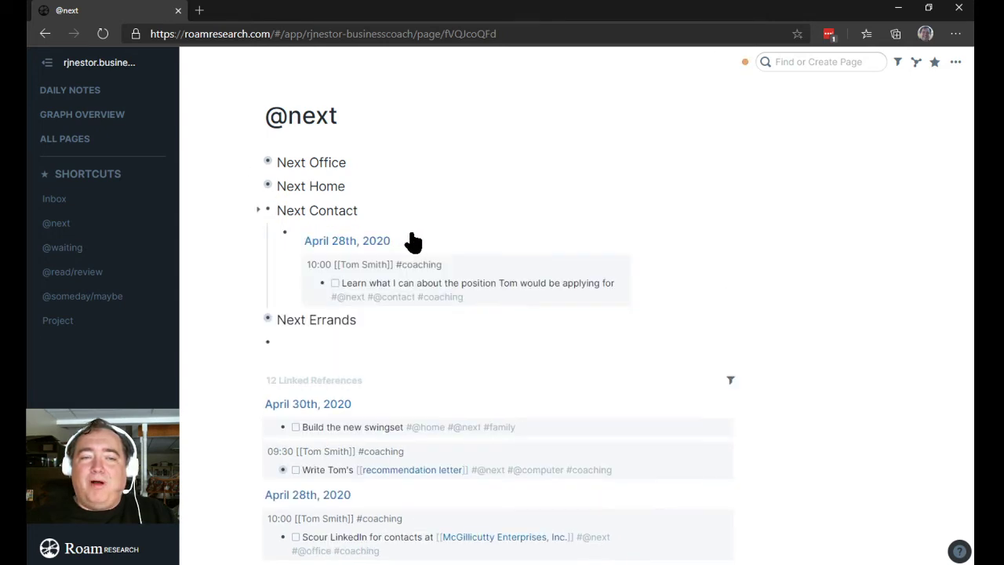
click(502, 254)
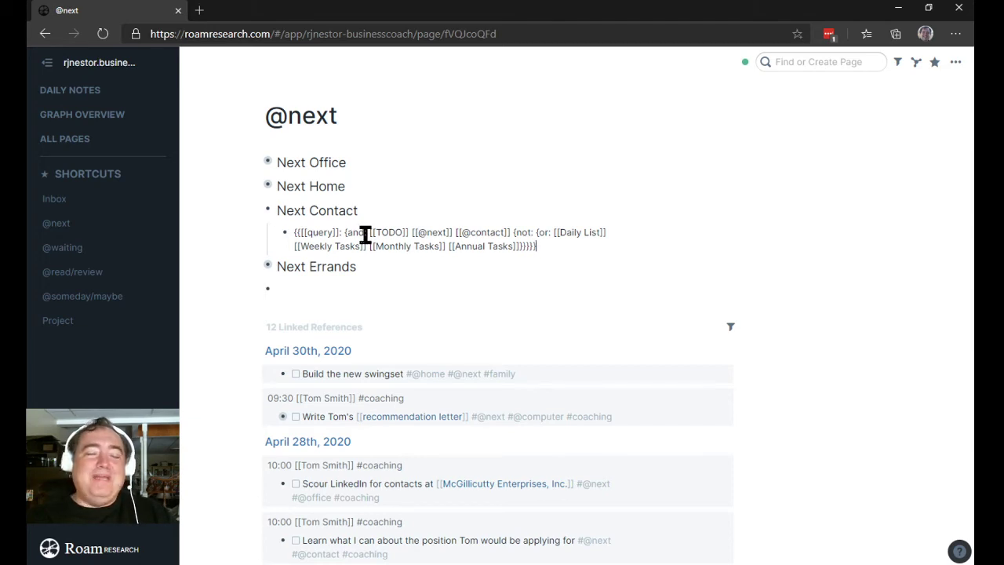
click(257, 210)
click(68, 247)
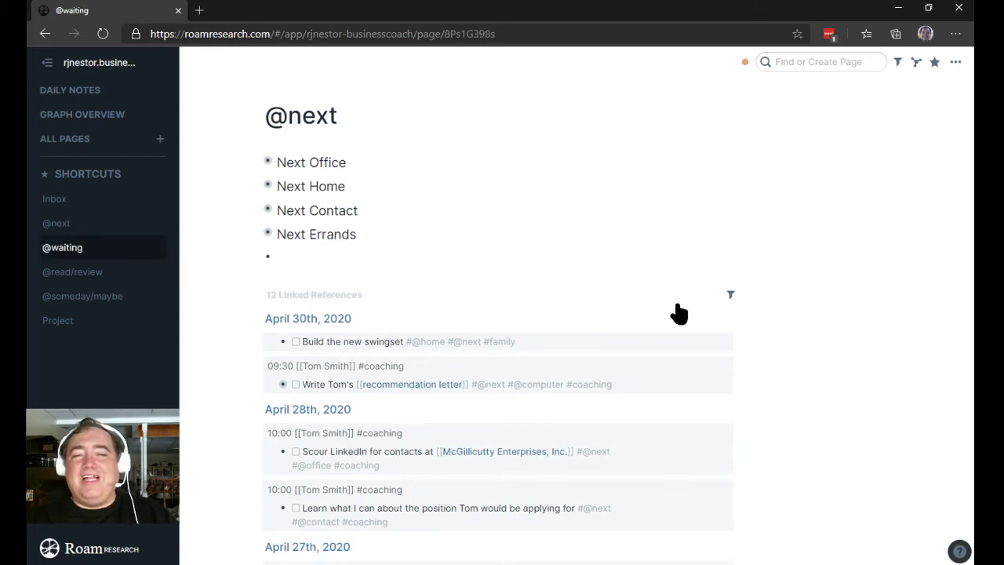
click(366, 161)
text({{[[query]]: {and: [[@waiting]] [[TODO]] {not: {or: [[Weekly Tasks]]}}}}})
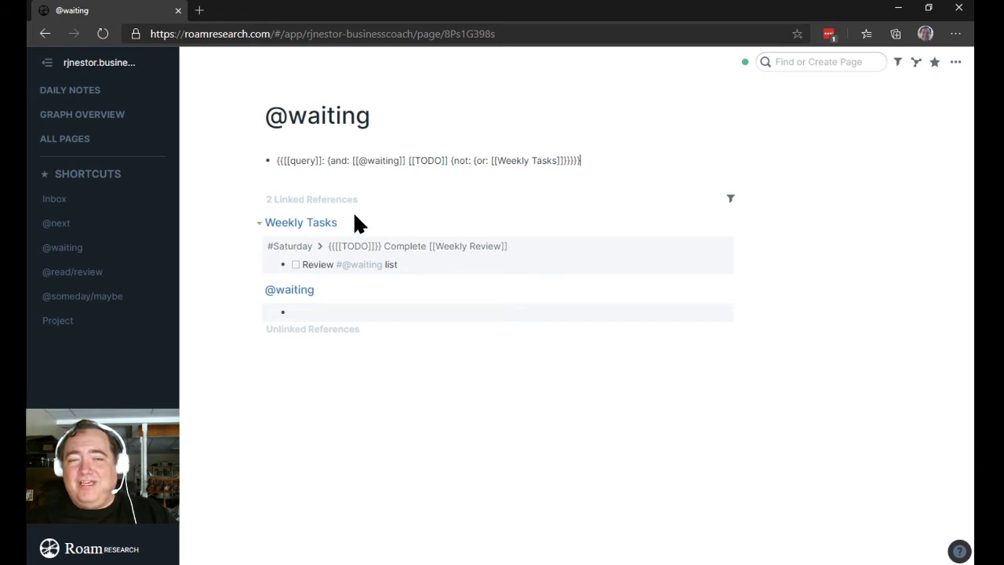
click(259, 200)
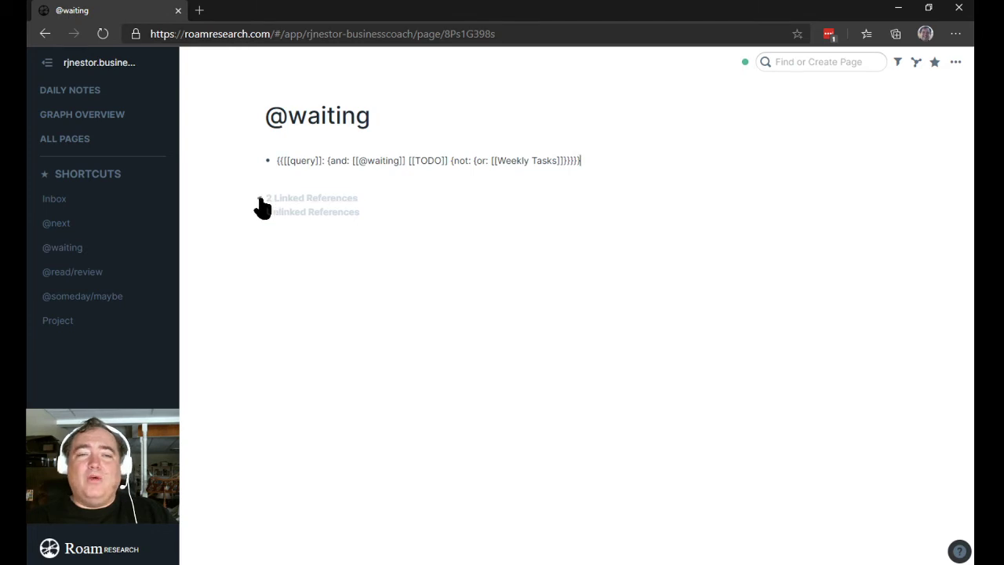
click(74, 224)
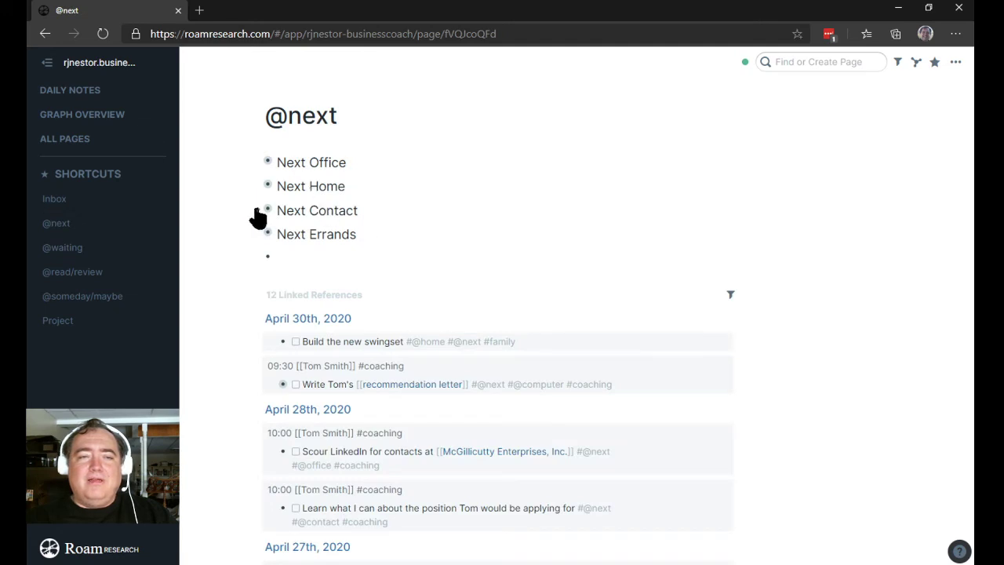
click(258, 210)
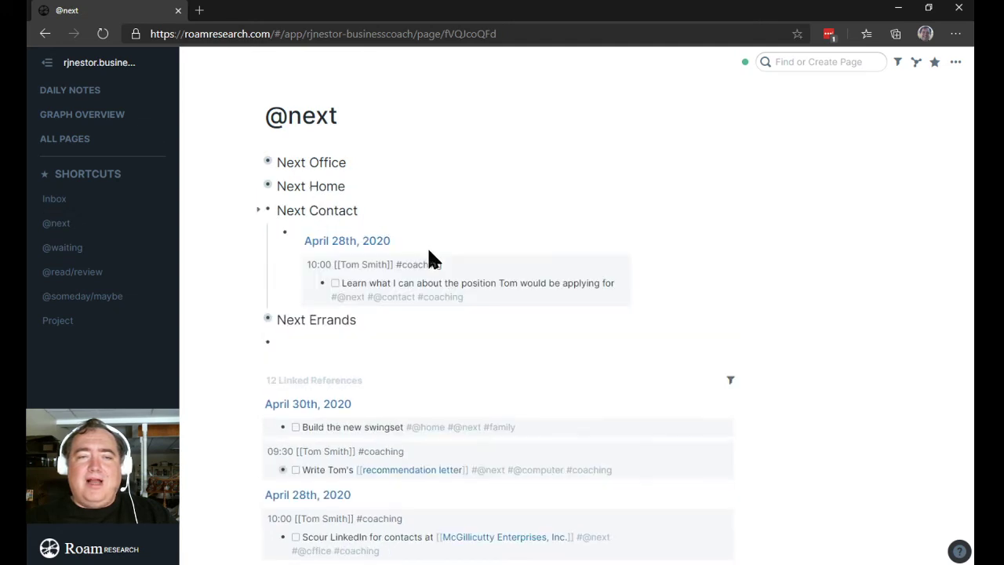
click(511, 298)
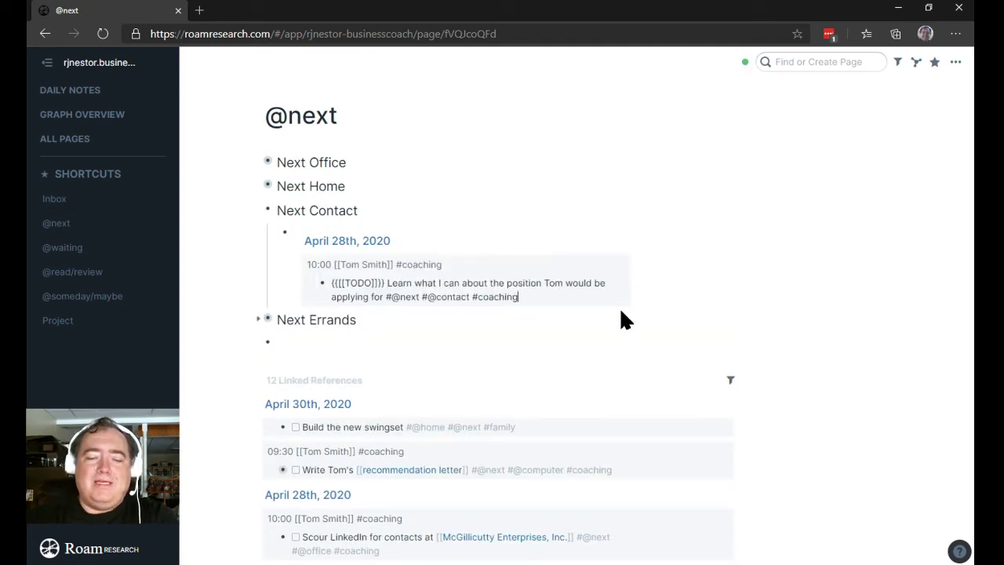
text(#w)
key(BackSpace)
text(@)
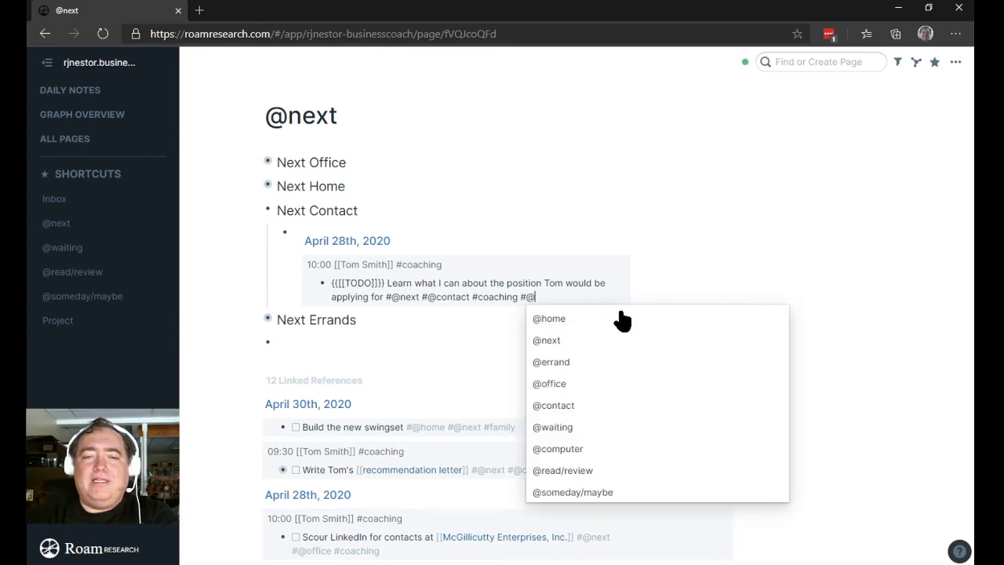
key(Down)
key(Down)
key(Down)
key(Down)
key(Down)
key(Down)
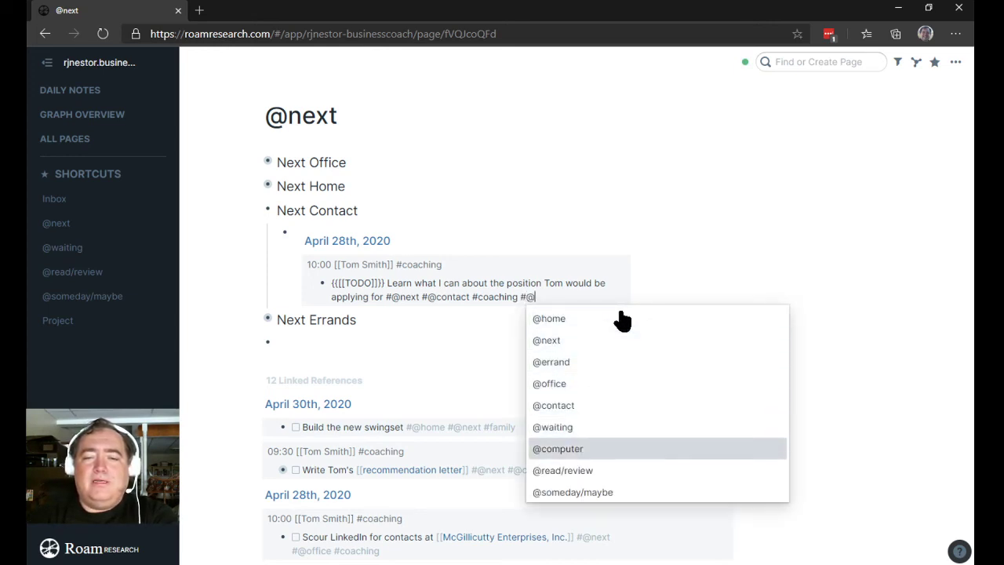
key(Up)
key(Return)
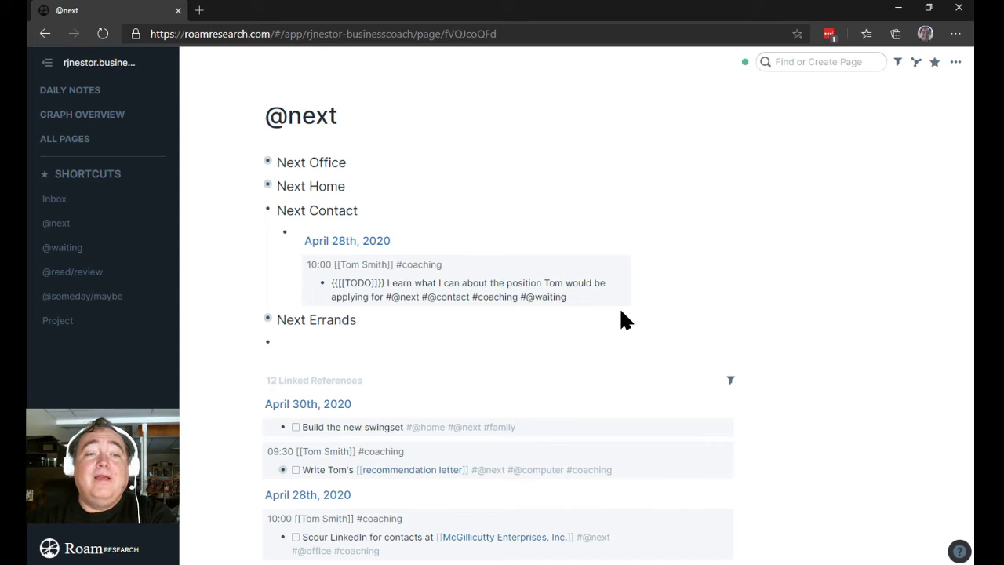
Step: Nest a 'waiting for::' attribute under it: a callback from the contact's linked page
key(Return)
key(Tab)
text(wait)
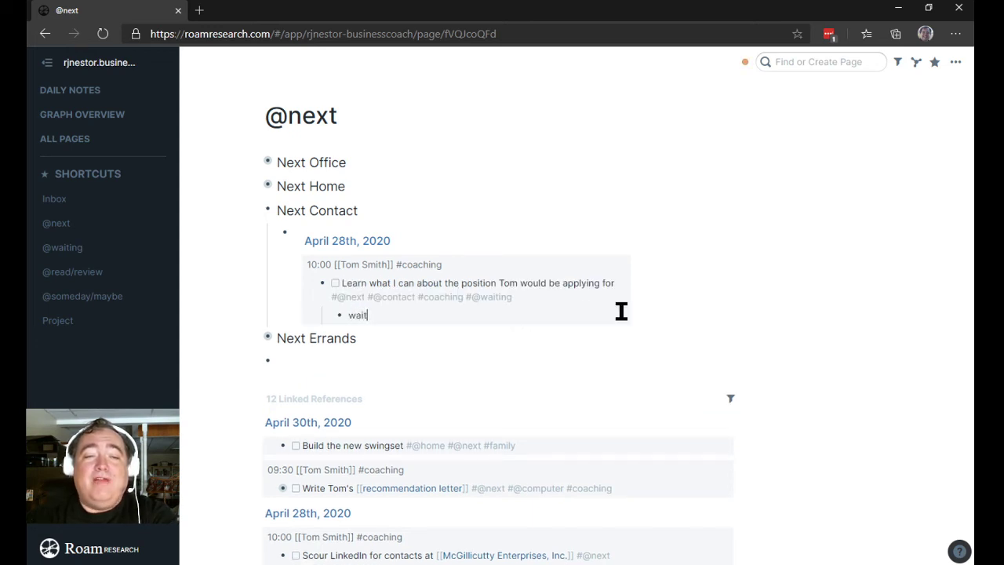
text(ing-for)
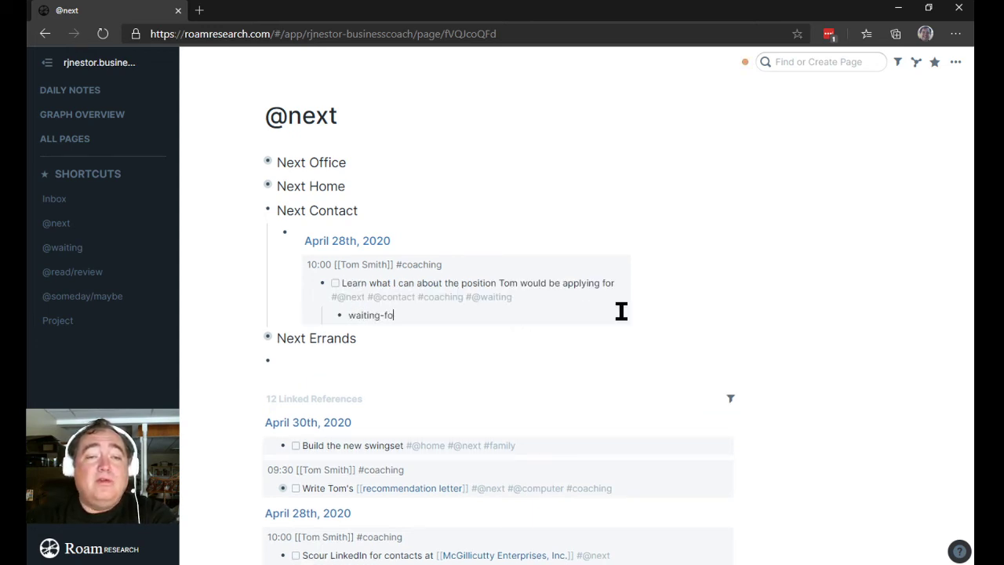
key(BackSpace)
key(BackSpace)
key(BackSpace)
key(BackSpace)
text(for:: )
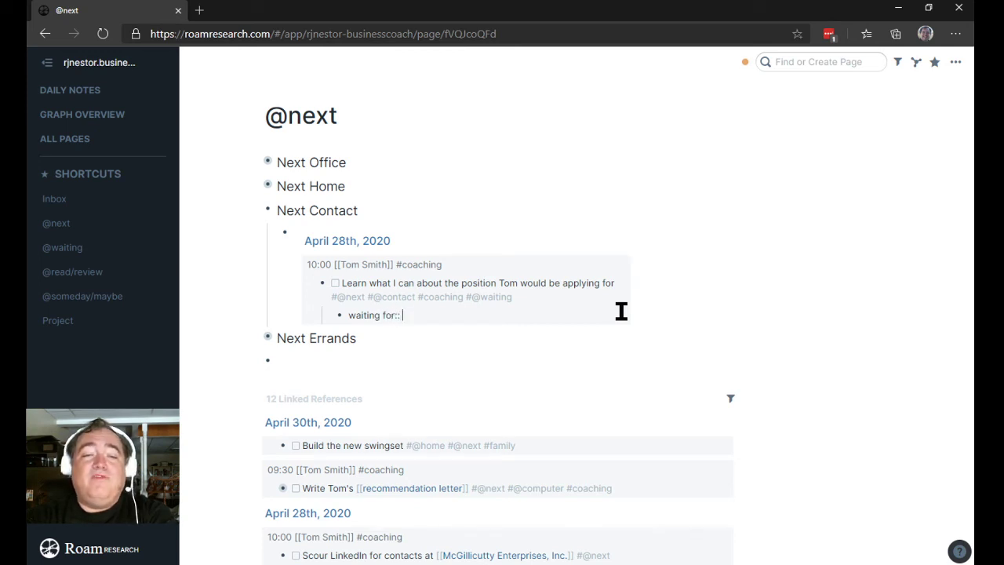
text(Callba)
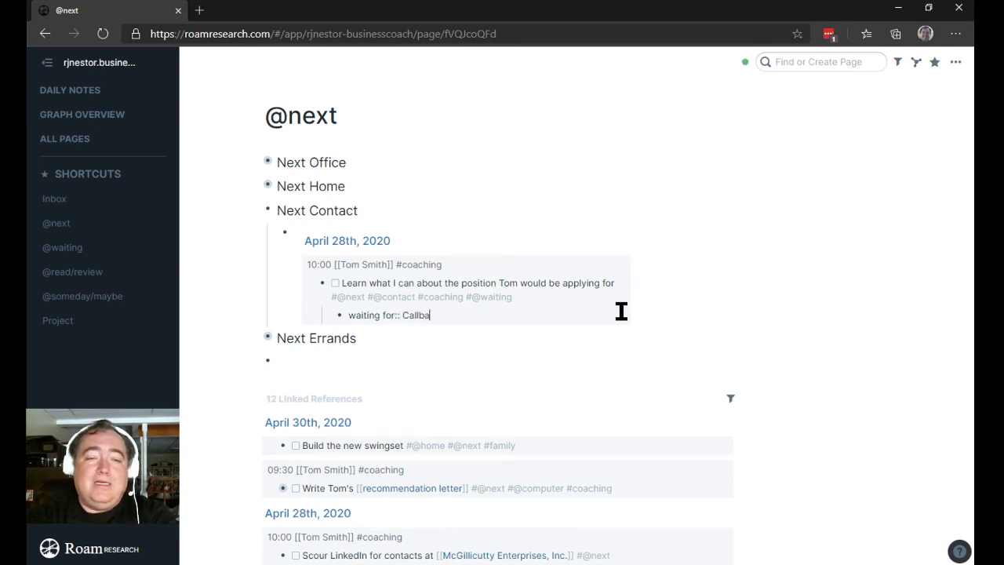
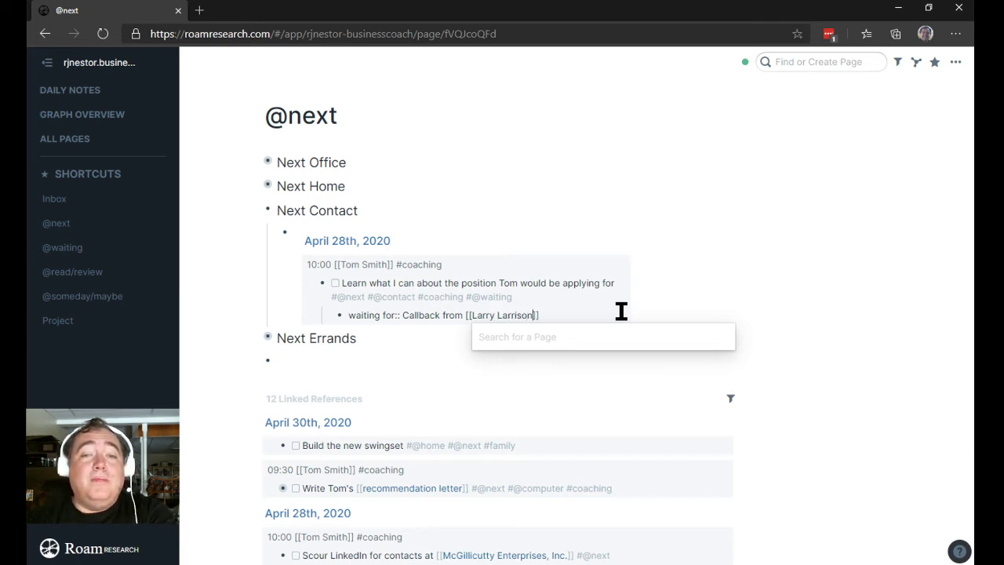
key(Escape)
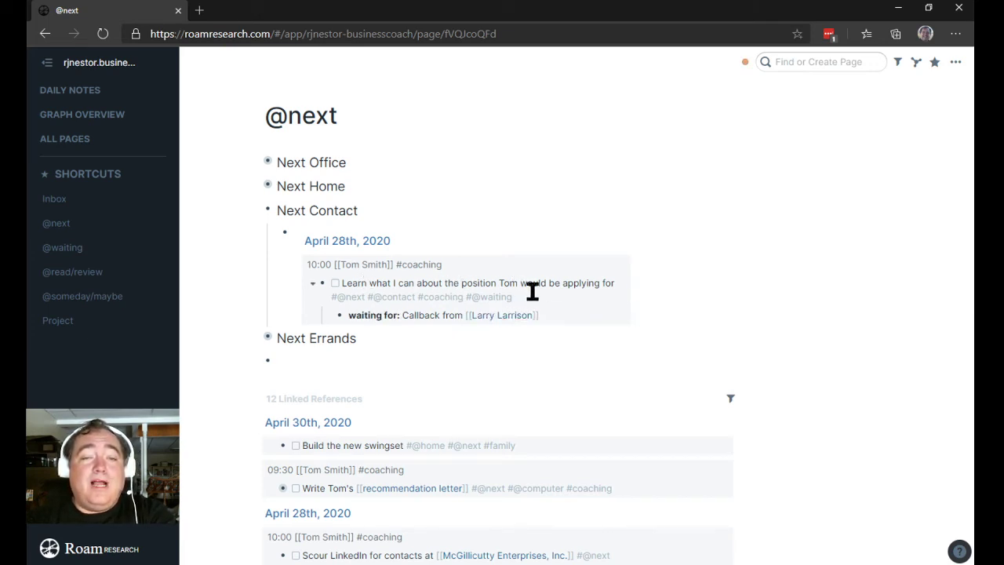
click(532, 291)
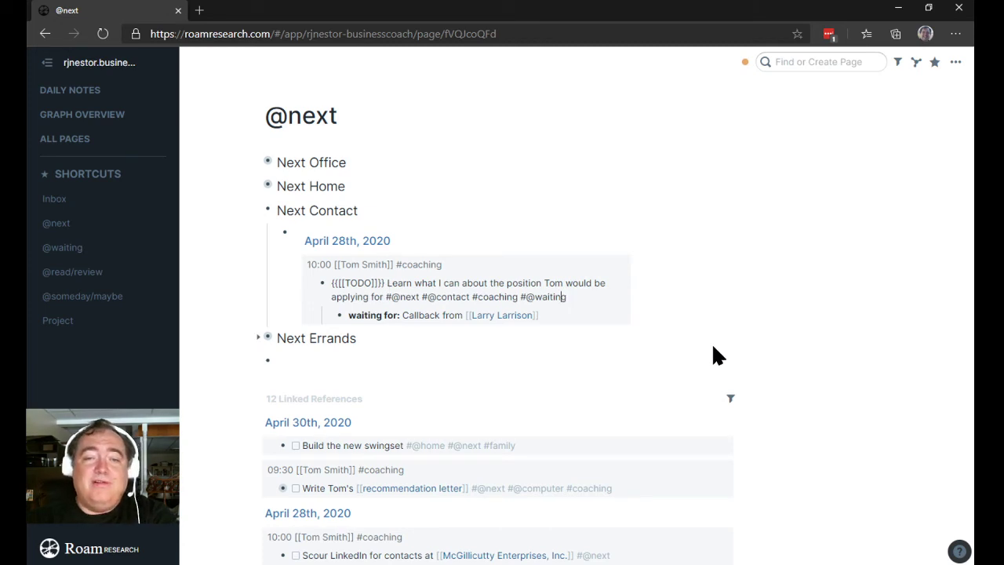
key(ctrl+Left)
key(ctrl+Left)
key(ctrl+Left)
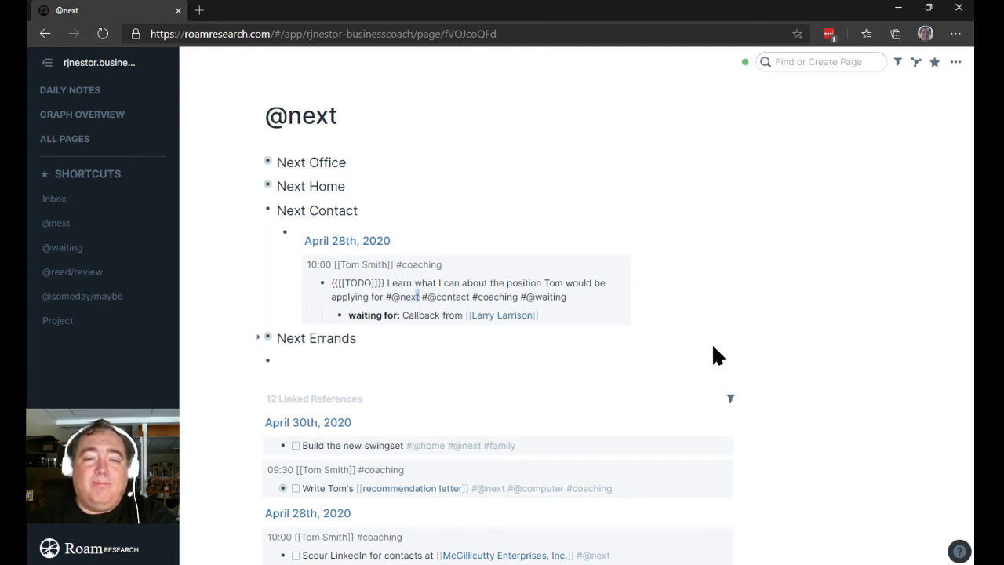
key(shift+Left)
key(shift+Left)
key(shift+Left)
key(shift+Left)
key(shift+Left)
key(shift+Left)
key(BackSpace)
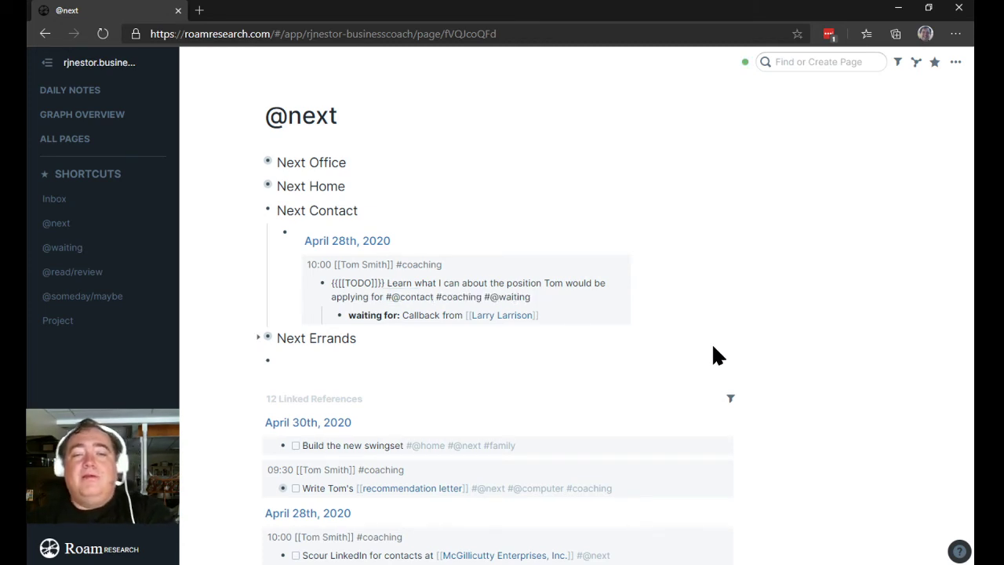
click(63, 249)
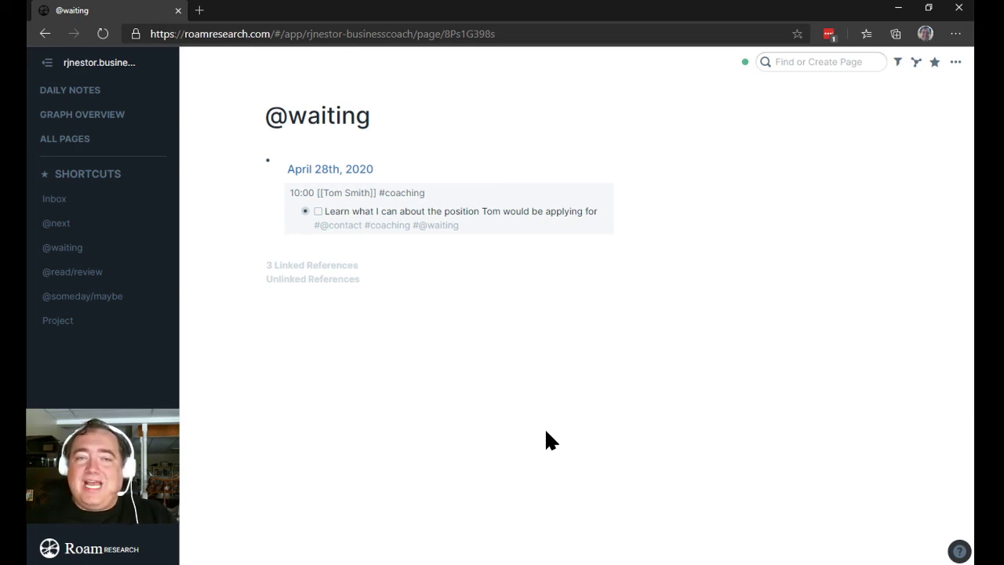
click(803, 62)
text(@)
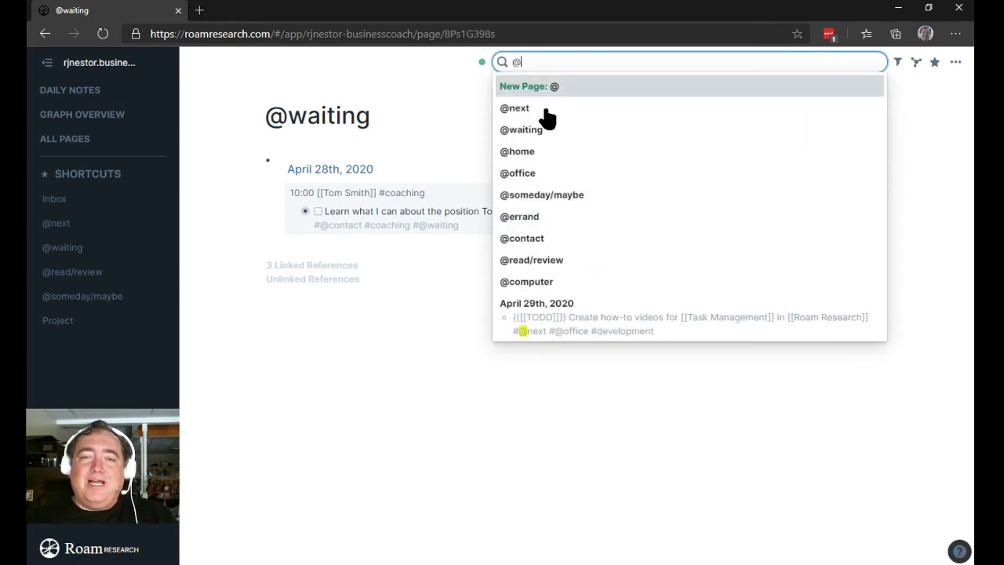
scroll(547, 207, down, 2)
scroll(547, 209, up, 2)
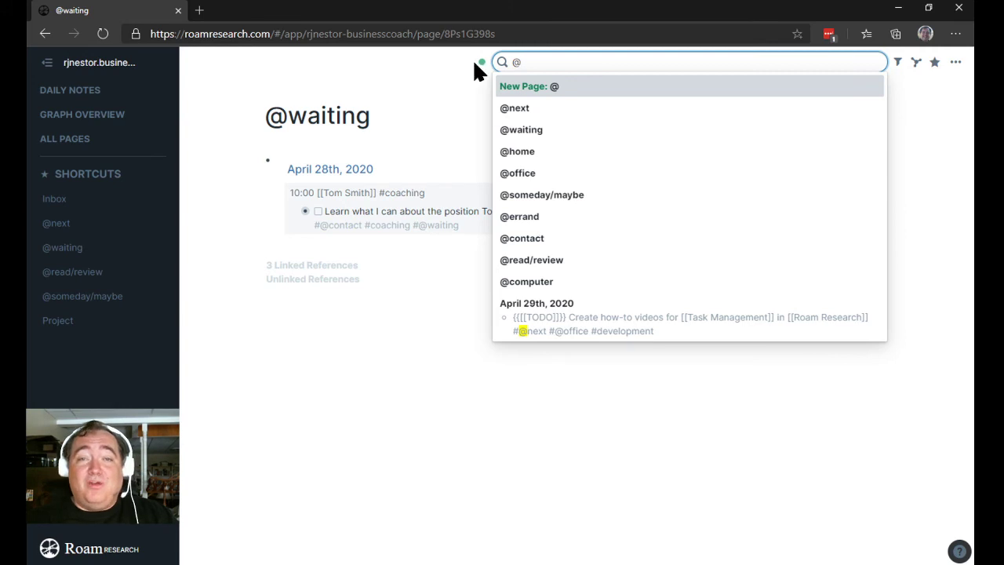
click(654, 363)
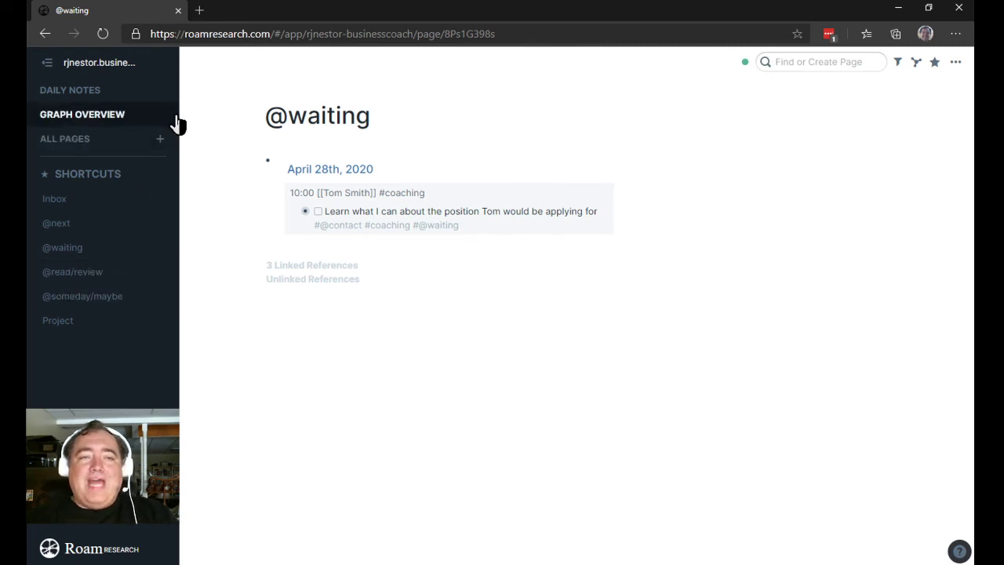
click(94, 92)
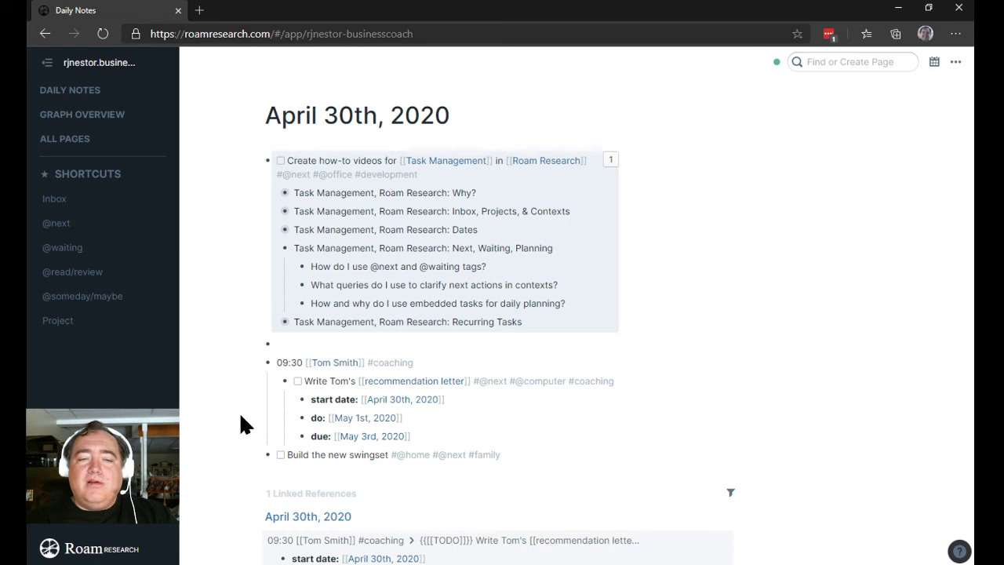
click(74, 226)
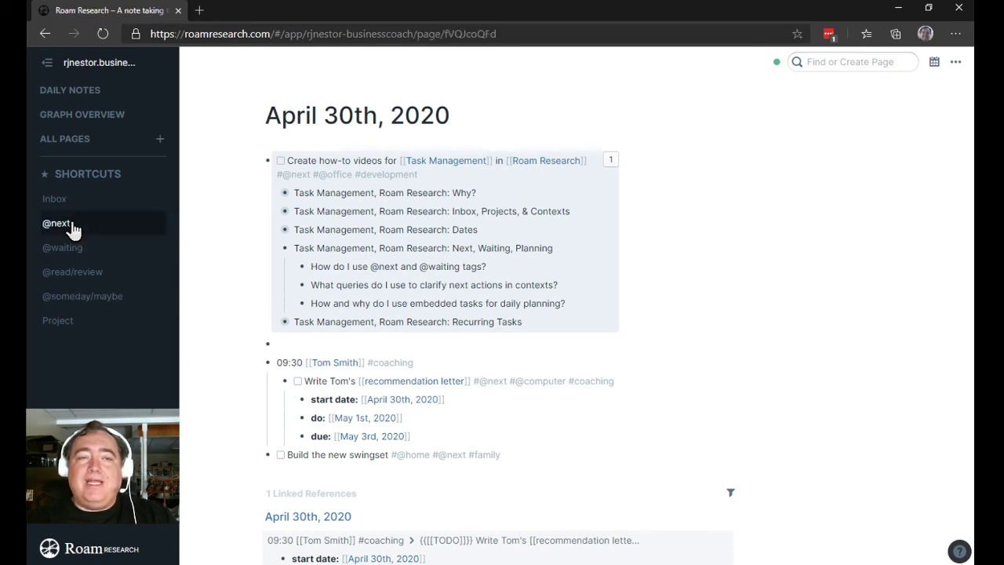
click(48, 68)
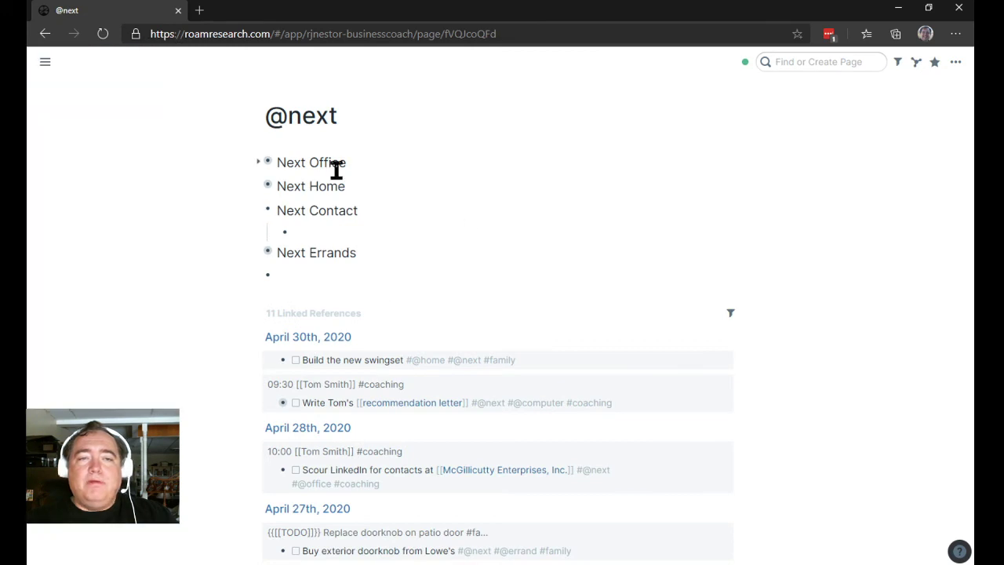
right_click(305, 122)
click(359, 150)
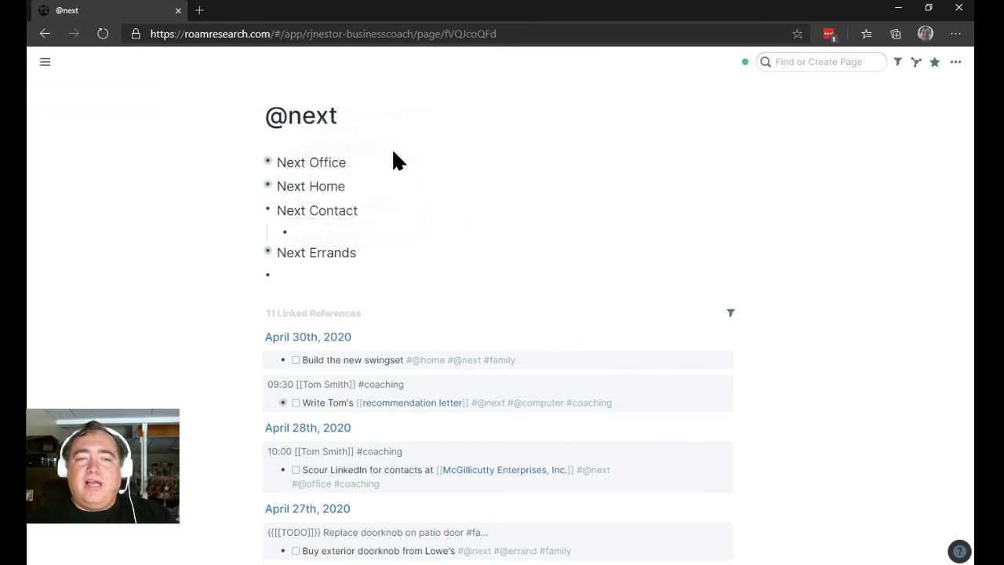
click(44, 62)
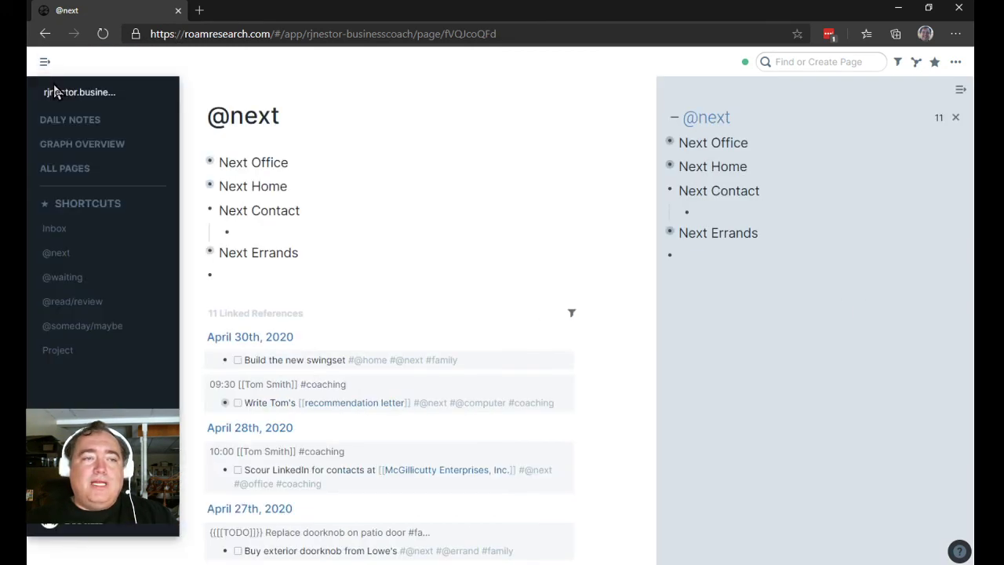
click(61, 121)
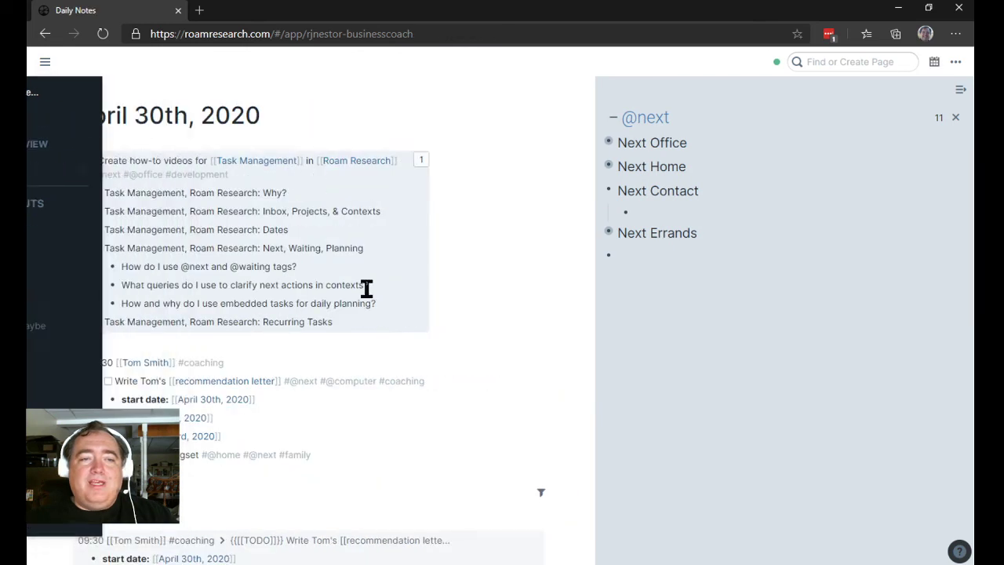
click(348, 454)
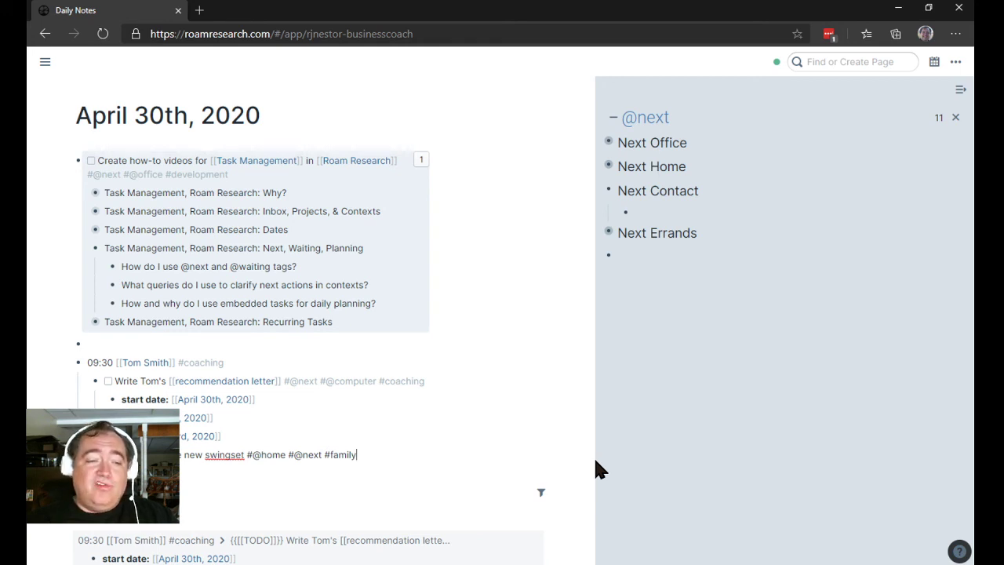
key(Escape)
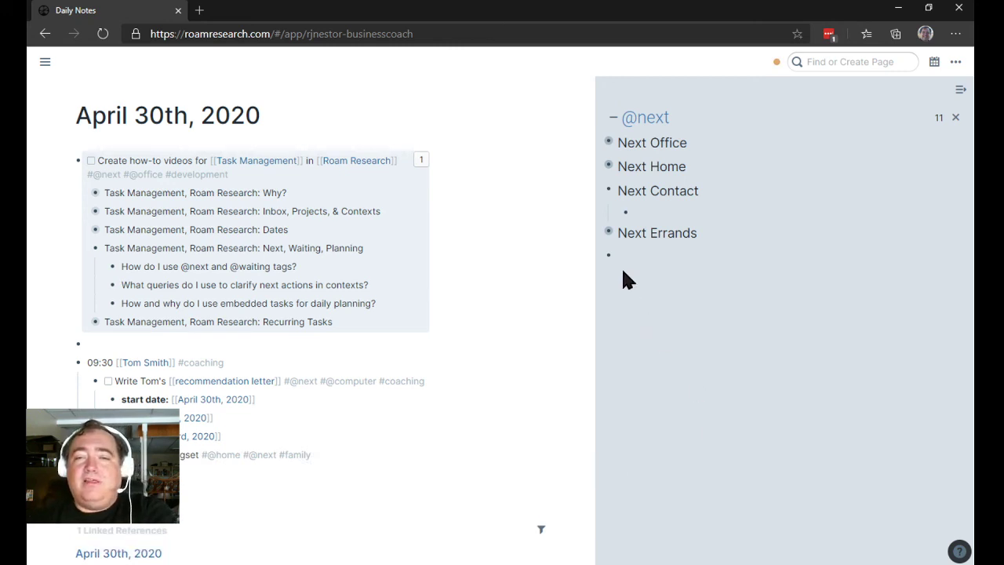
Step: Expand Next Office and embed the Write Tom's recommendation letter task under 14:00
click(600, 144)
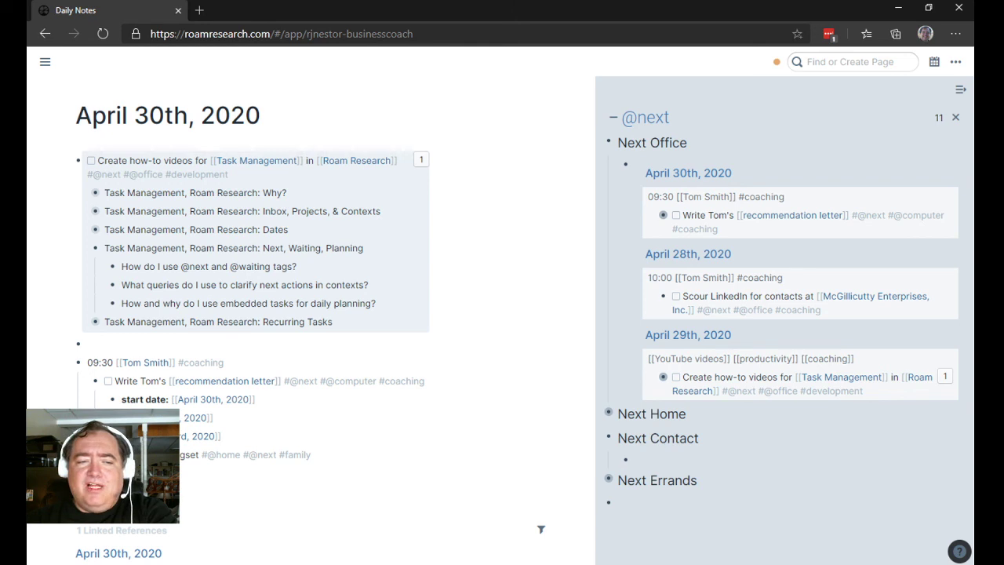
text(/)
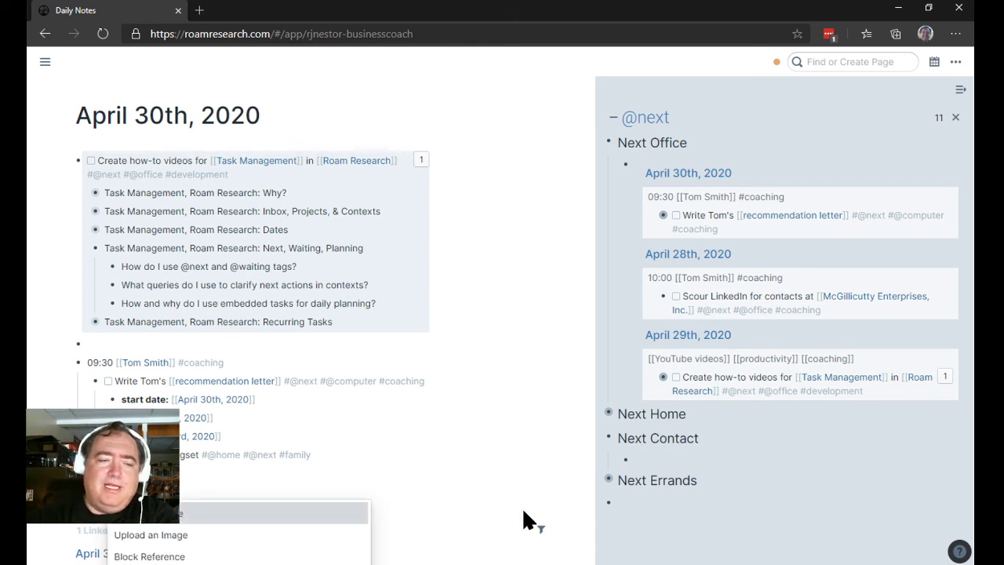
key(Return)
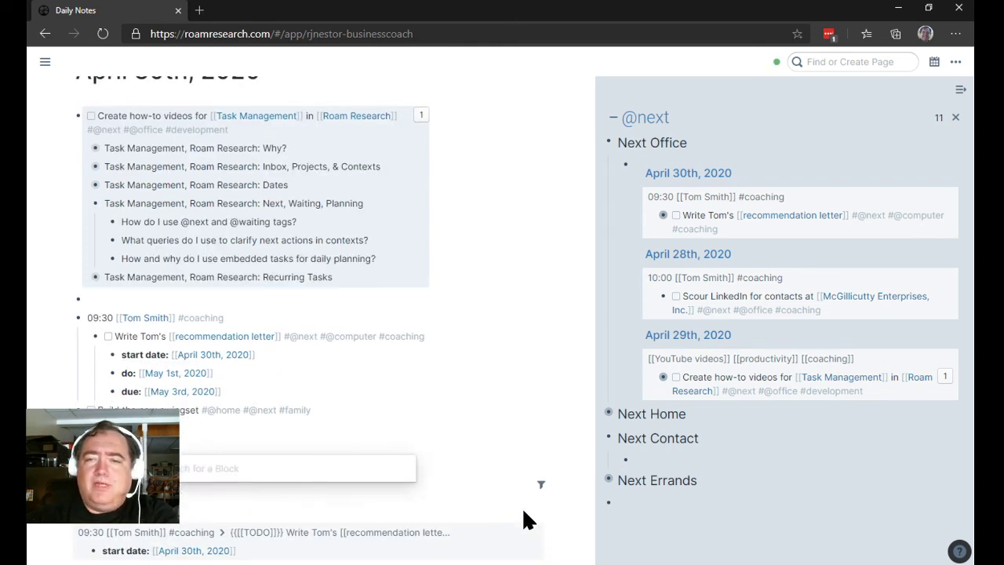
text(tom)
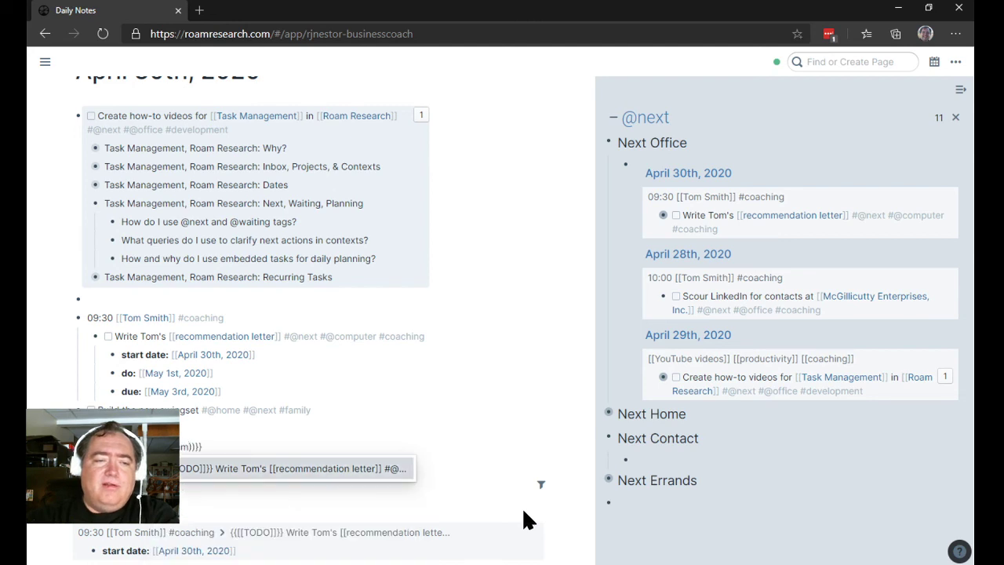
key(Return)
click(528, 341)
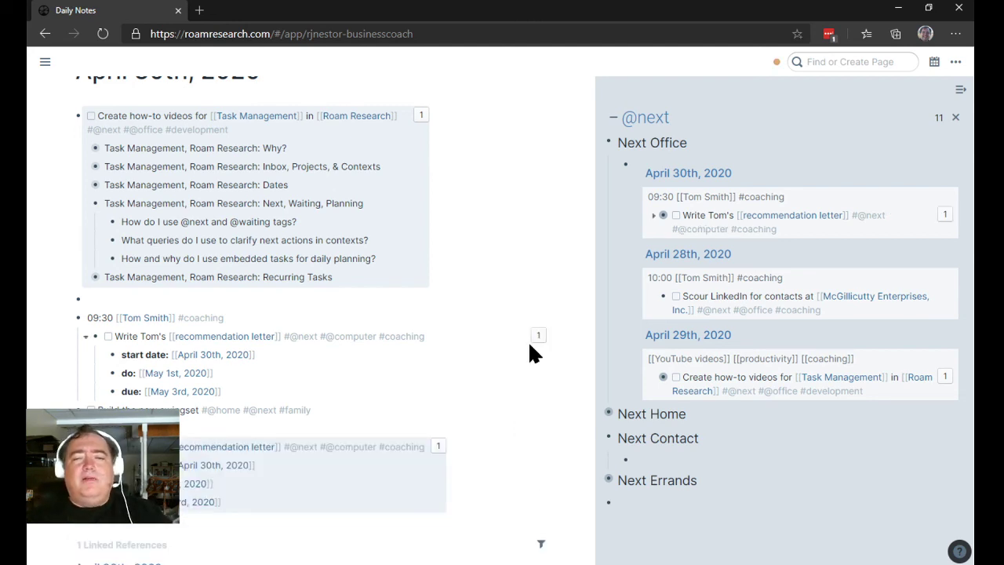
scroll(530, 345, up, 1)
scroll(610, 354, down, 1)
scroll(392, 475, down, 1)
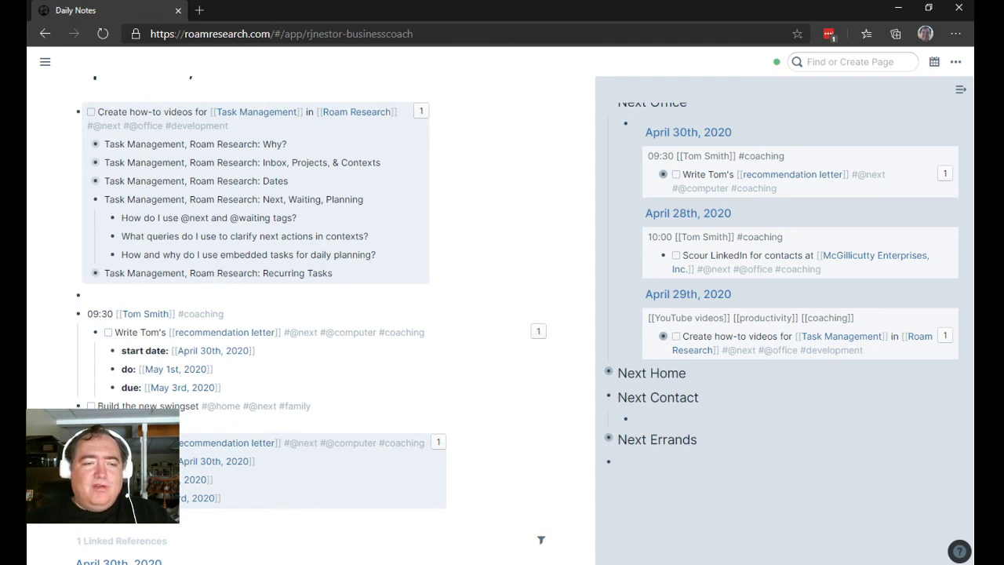
click(426, 455)
key(Escape)
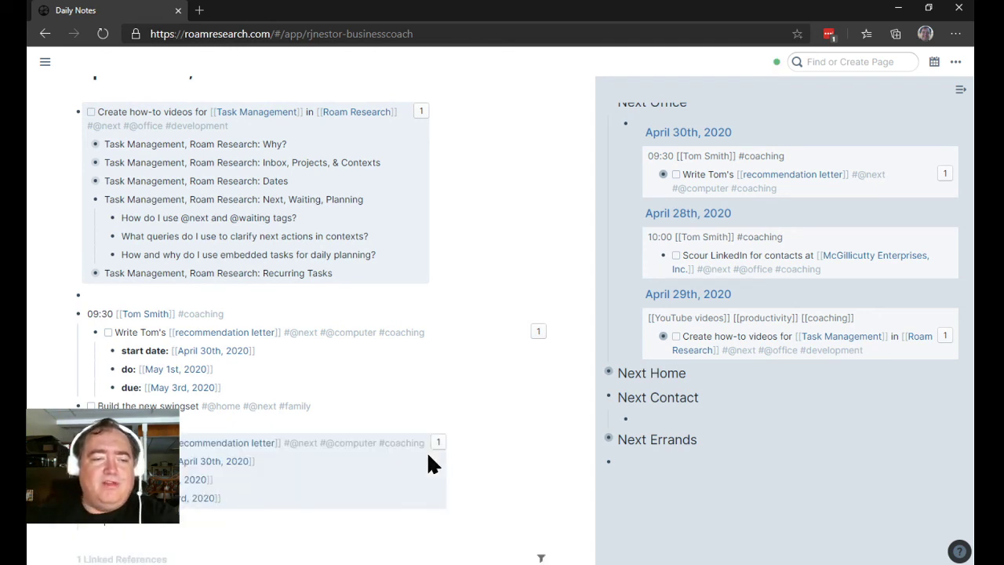
Step: Copy the Create how-to videos task's block reference and paste it as a second embed
right_click(663, 336)
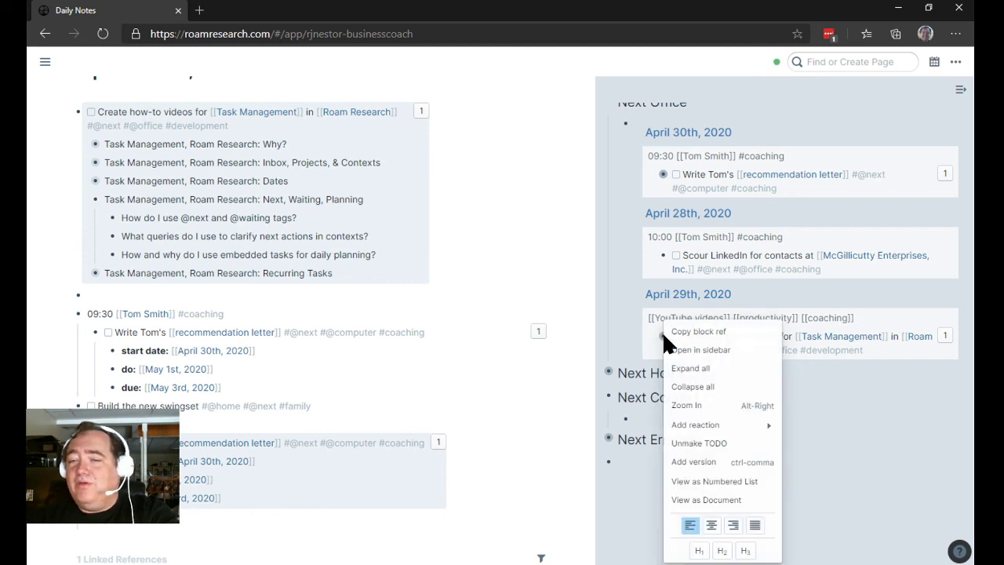
click(681, 332)
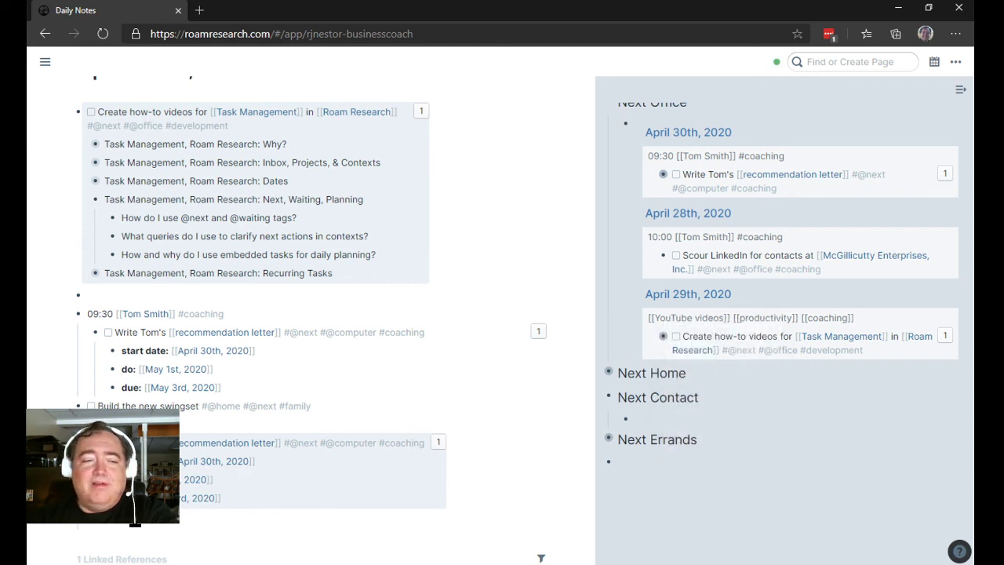
scroll(135, 521, down, 1)
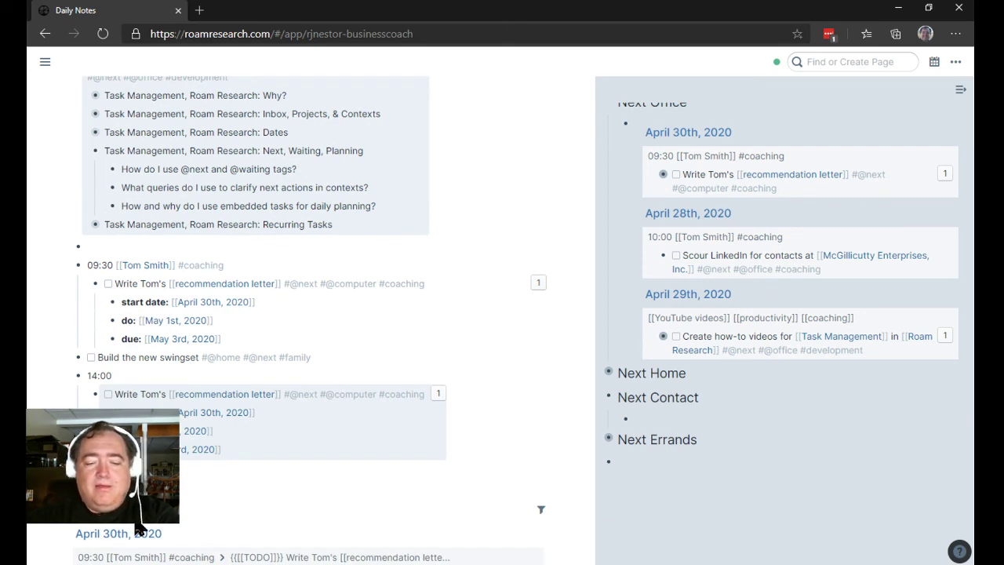
text(ehoNU))}})
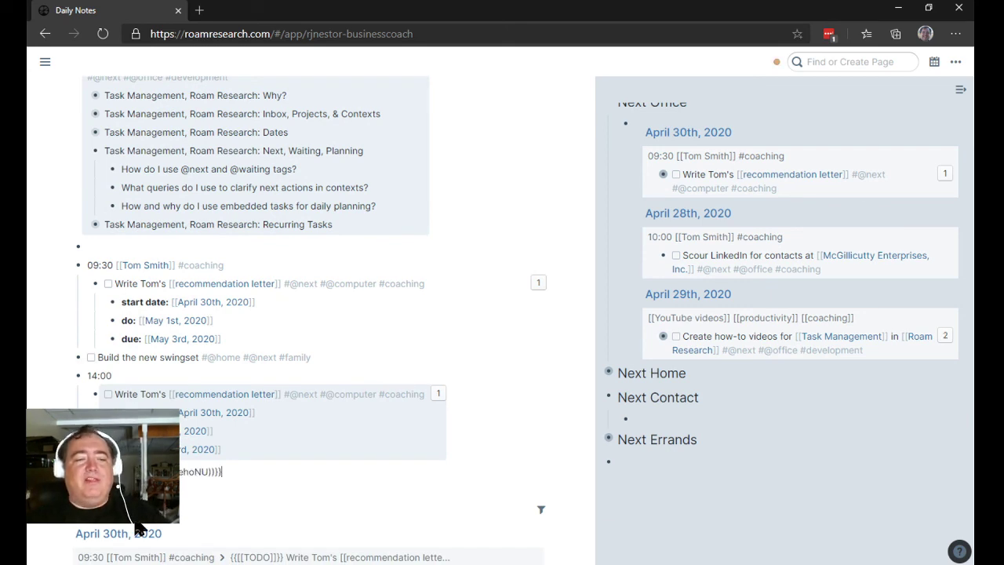
click(542, 444)
scroll(488, 420, down, 1)
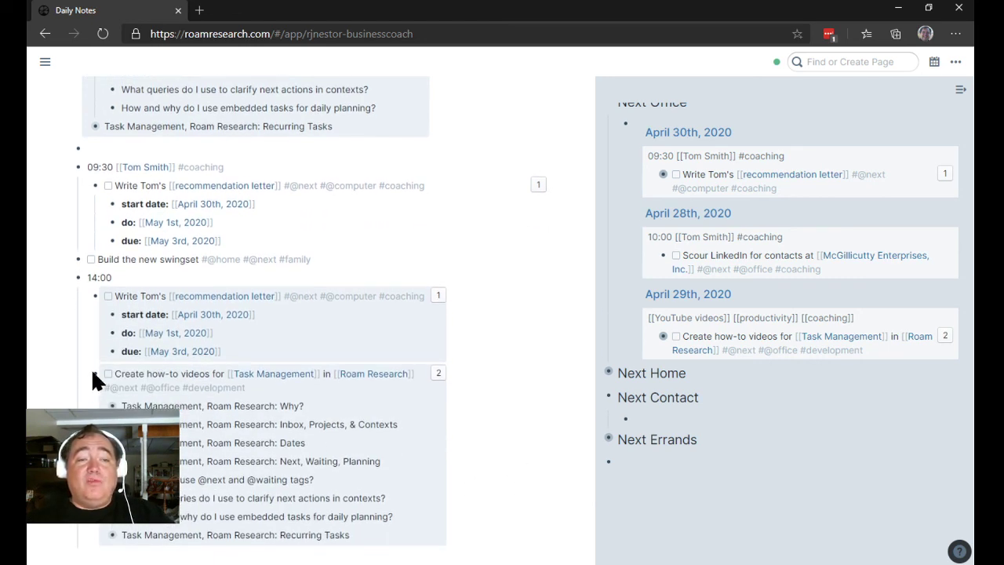
scroll(346, 334, down, 1)
scroll(358, 447, up, 1)
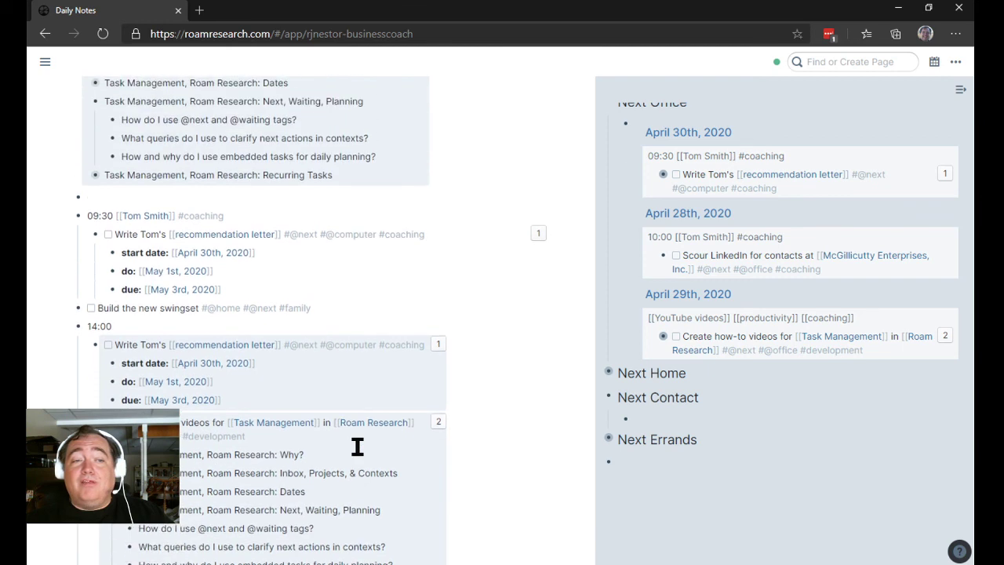
scroll(359, 447, down, 1)
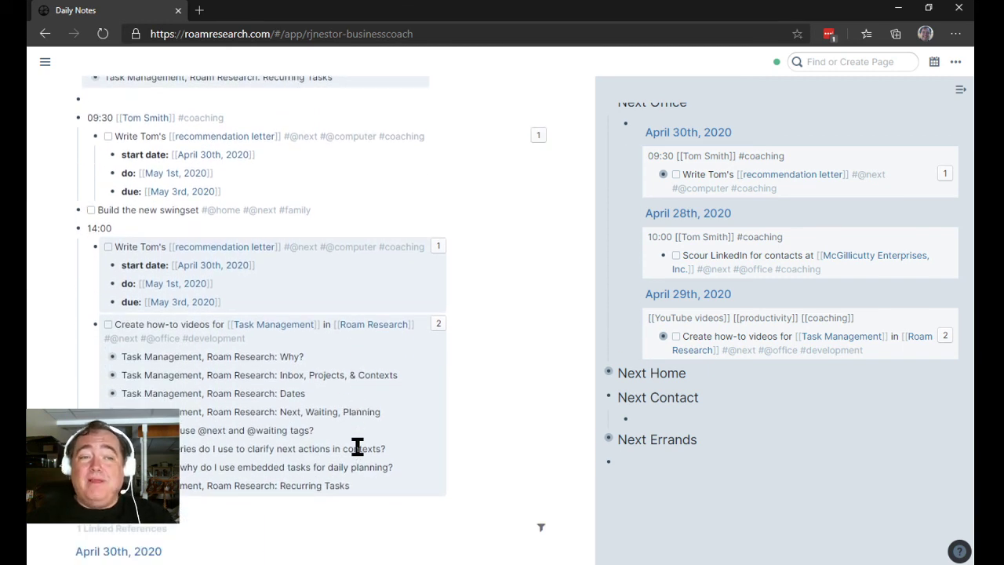
Step: Check and uncheck the Write Tom's task twice to watch the Next Office query update
click(109, 247)
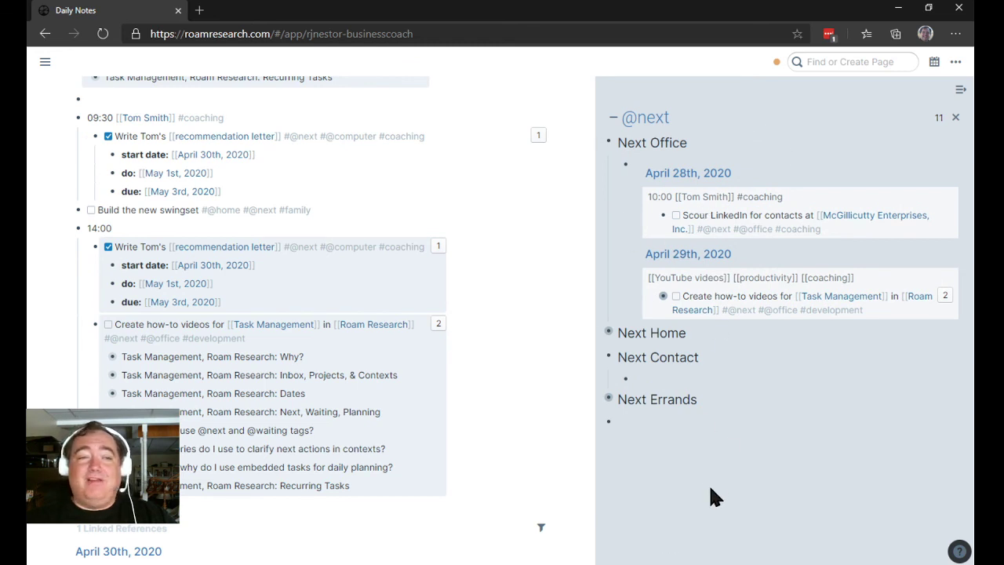
click(108, 247)
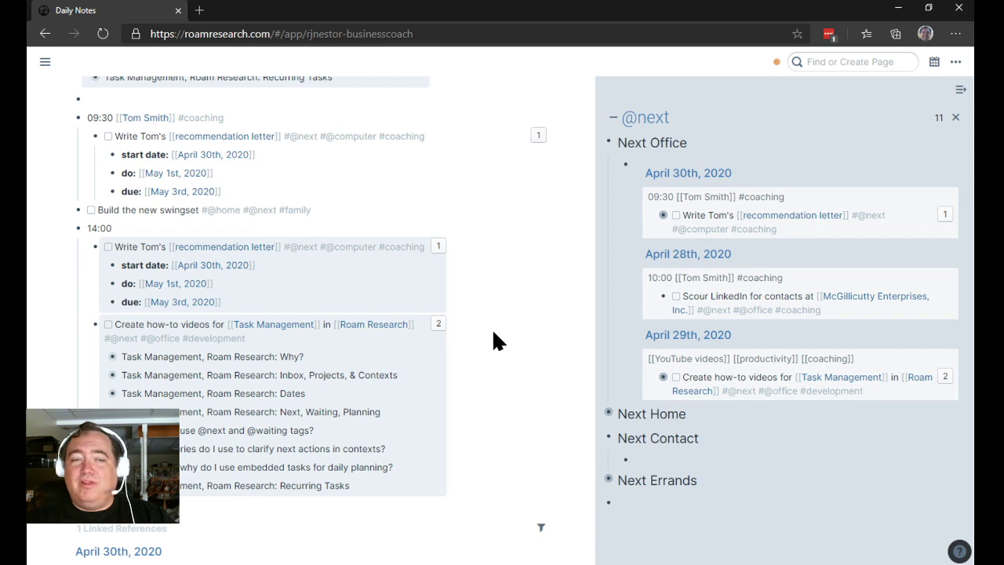
click(108, 247)
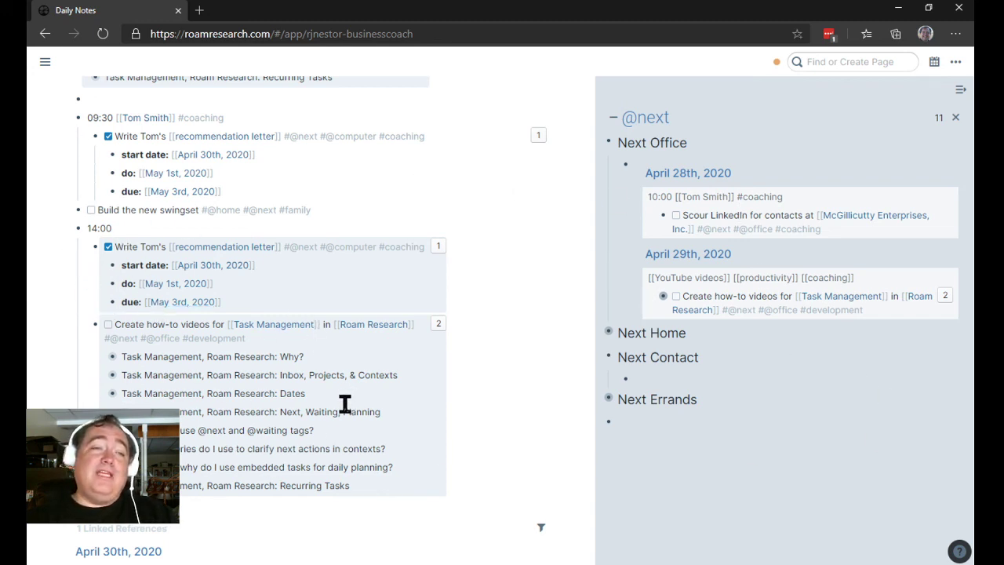
click(108, 246)
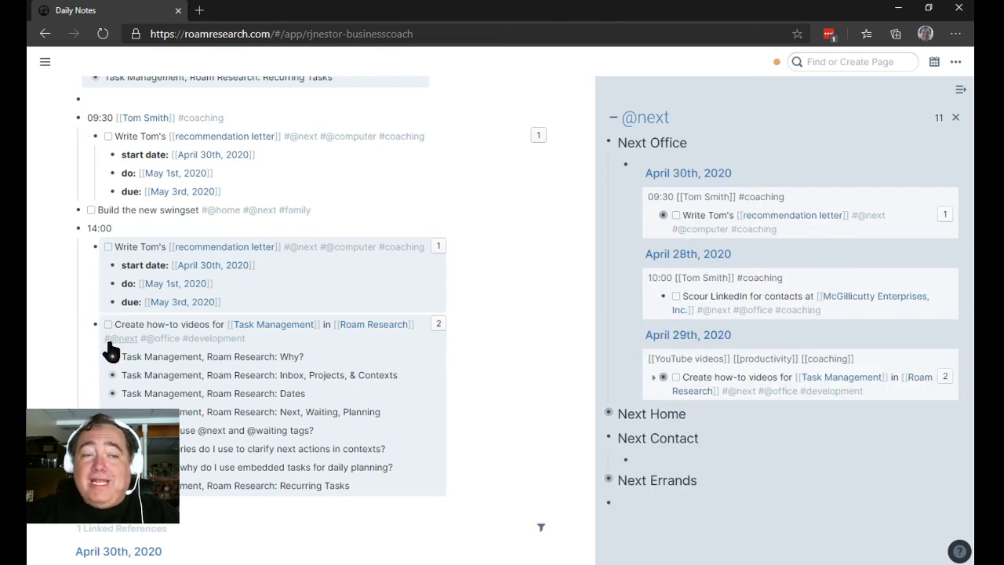
click(109, 325)
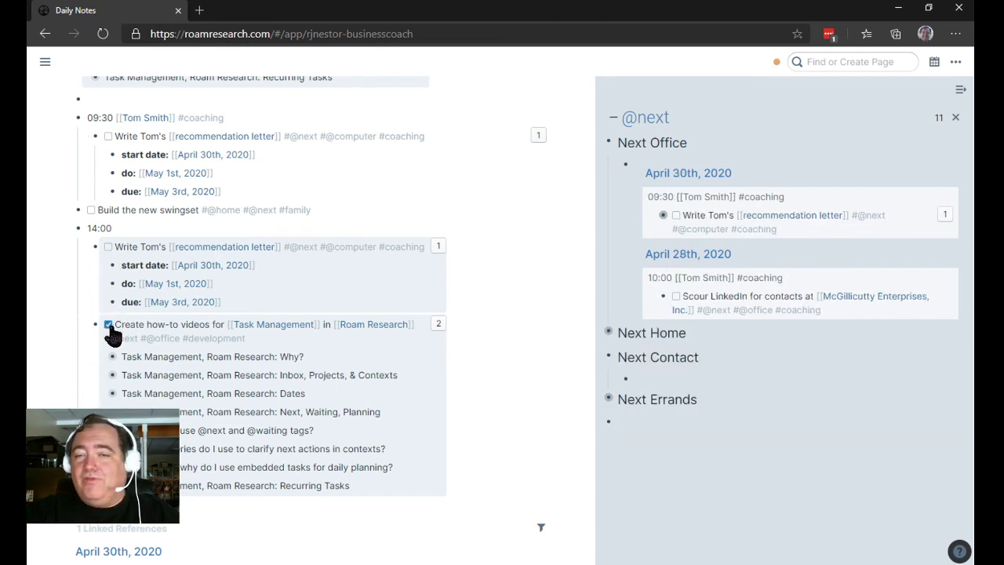
click(109, 324)
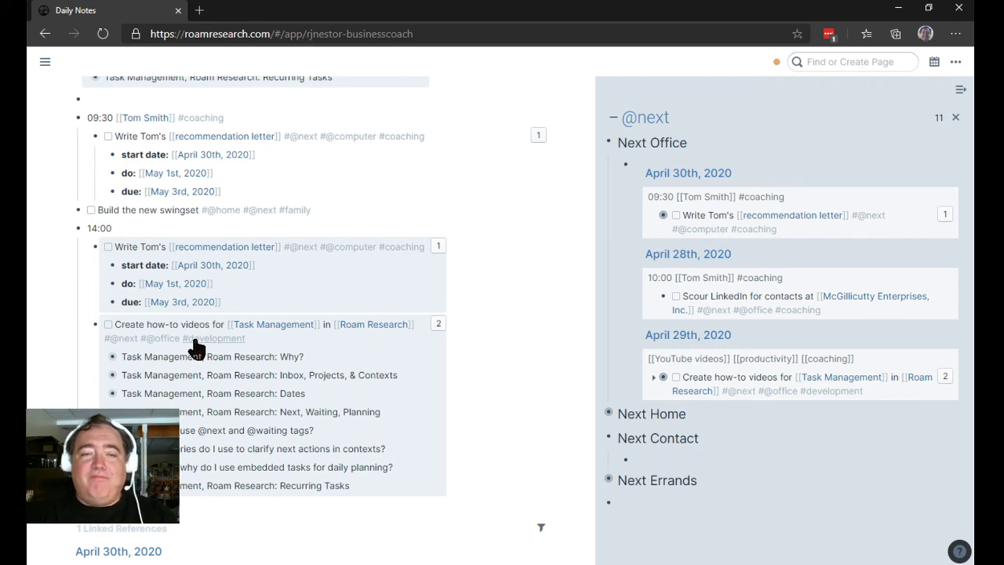
click(615, 118)
scroll(523, 298, up, 2)
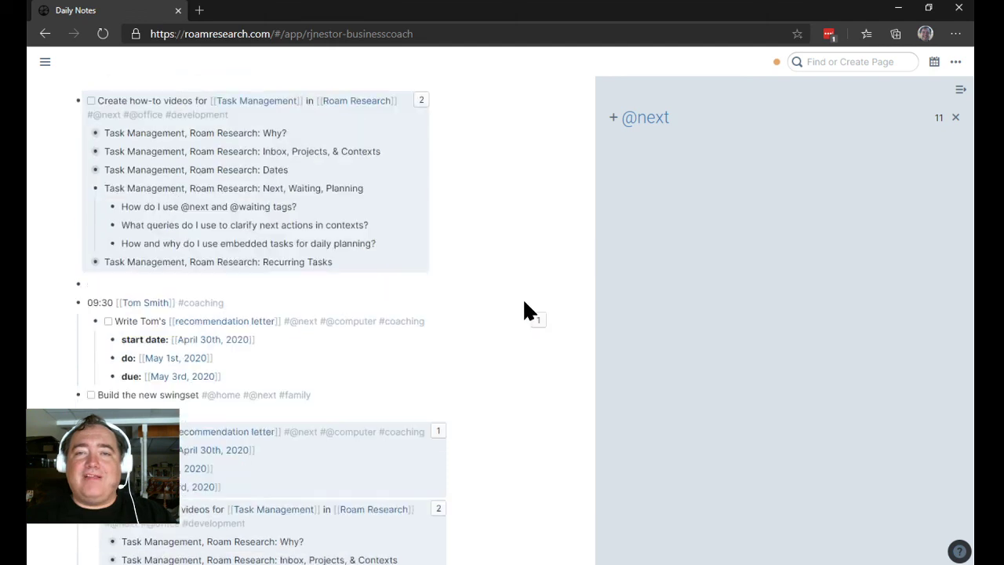